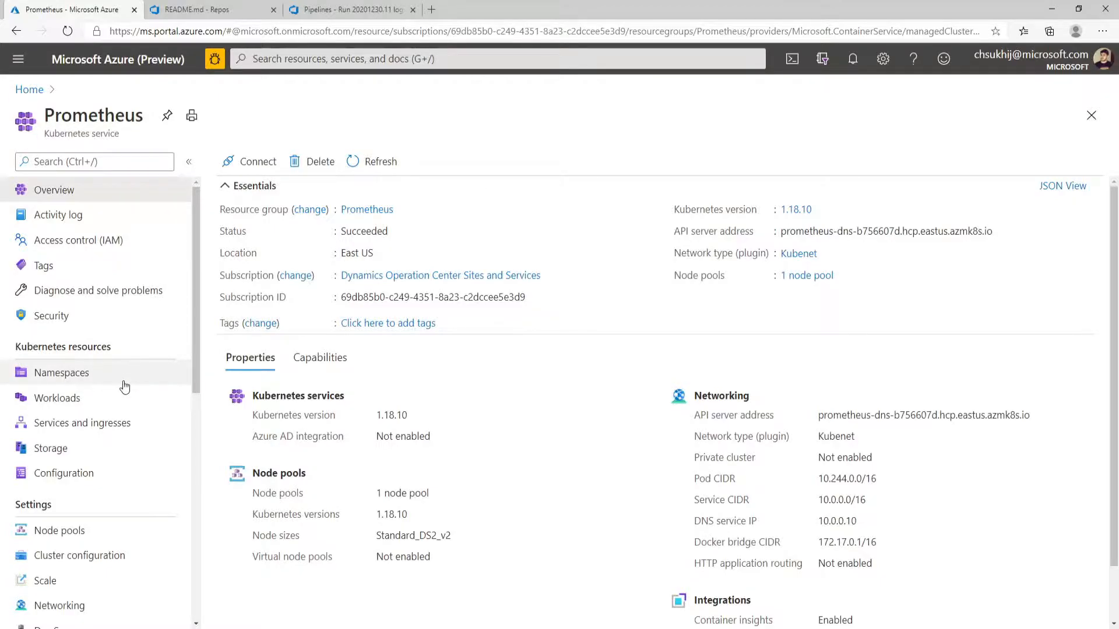
View the Prometheus cluster's namespaces and copy the az account set command from README.md in the Azure DevOps repository
{"action": "left_click", "coordinate": [145, 373]}
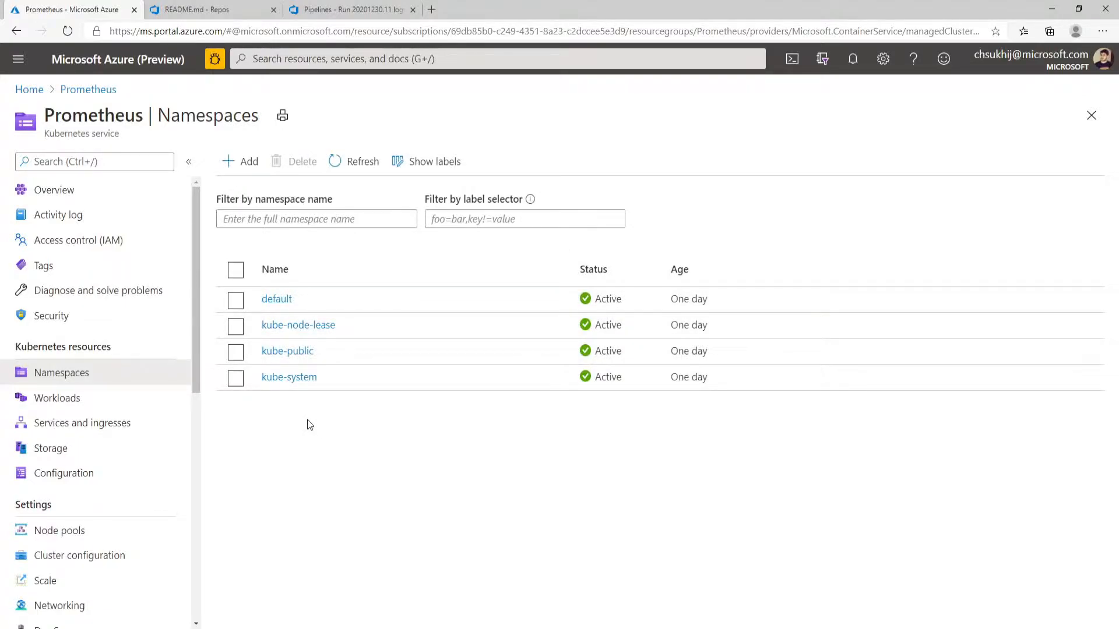
{"action": "left_click", "coordinate": [190, 13]}
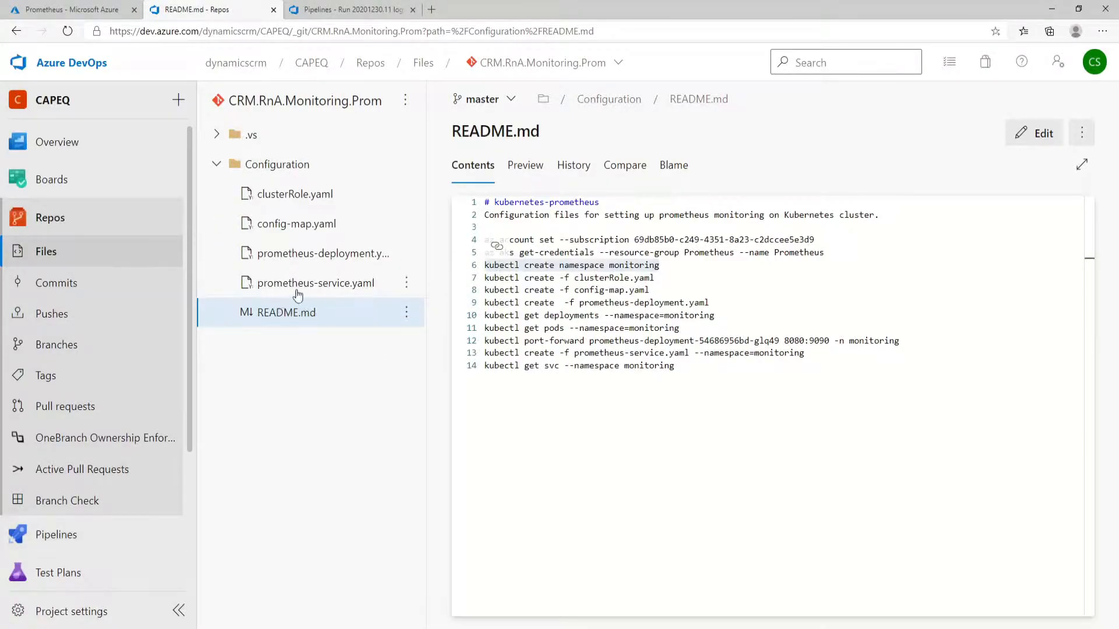
{"action": "left_click_drag", "start_coordinate": [676, 366], "coordinate": [816, 239]}
{"action": "left_click", "coordinate": [626, 265]}
{"action": "right_click", "coordinate": [815, 240]}
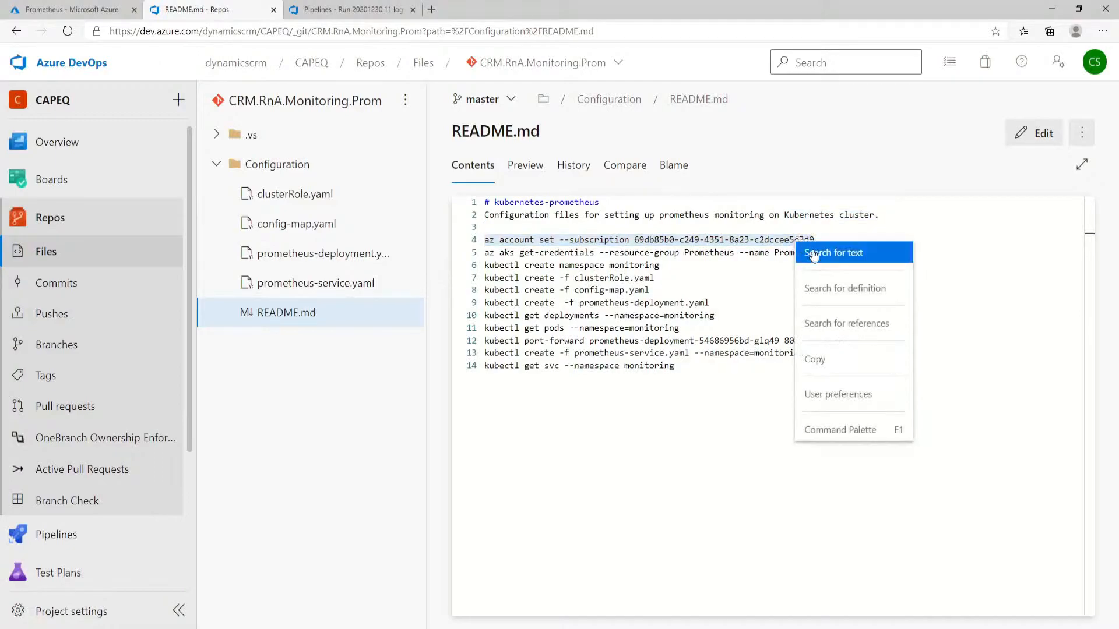
{"action": "left_click", "coordinate": [824, 357]}
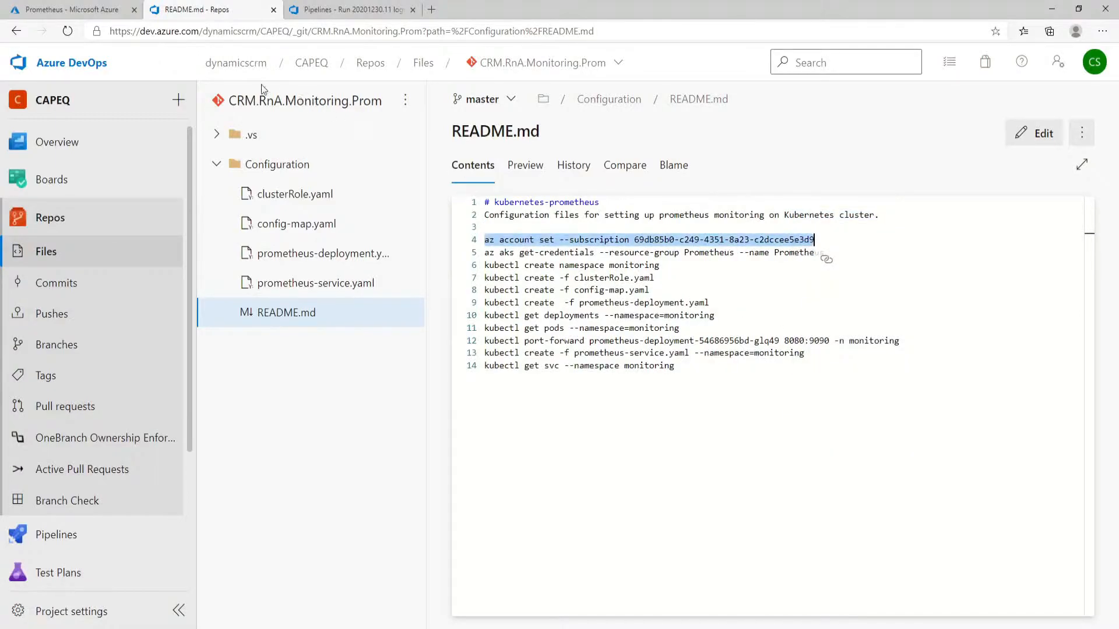
Open a Bash Cloud Shell in the Azure portal and run the copied az account set command for the subscription
{"action": "left_click", "coordinate": [95, 10]}
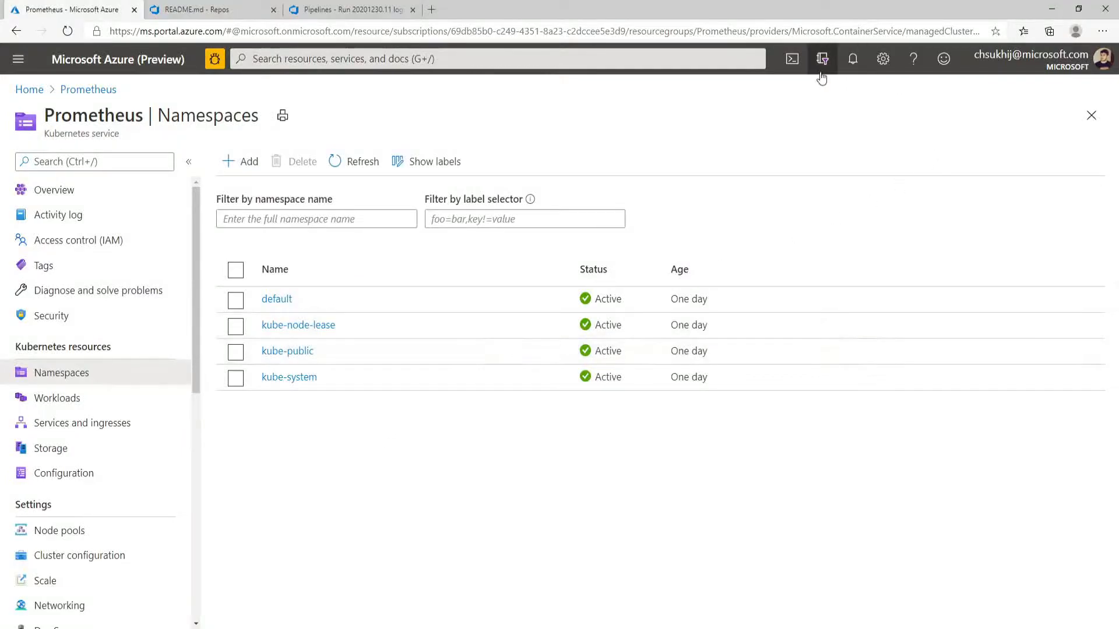
{"action": "left_click", "coordinate": [792, 59]}
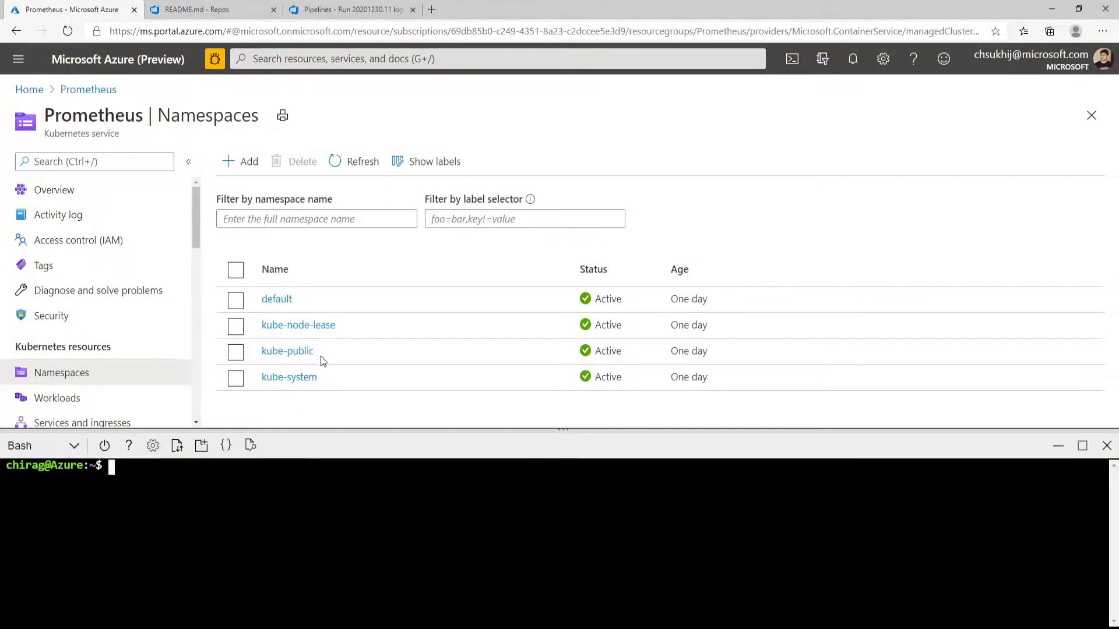
{"action": "key", "text": "ctrl+v"}
{"action": "key", "text": "Return"}
Copy "az aks get-credentials --resource-group Prometheus --name Prometheus" from the README and run it in the Azure portal's Cloud Shell
{"action": "left_click_drag", "start_coordinate": [485, 252], "coordinate": [819, 252]}
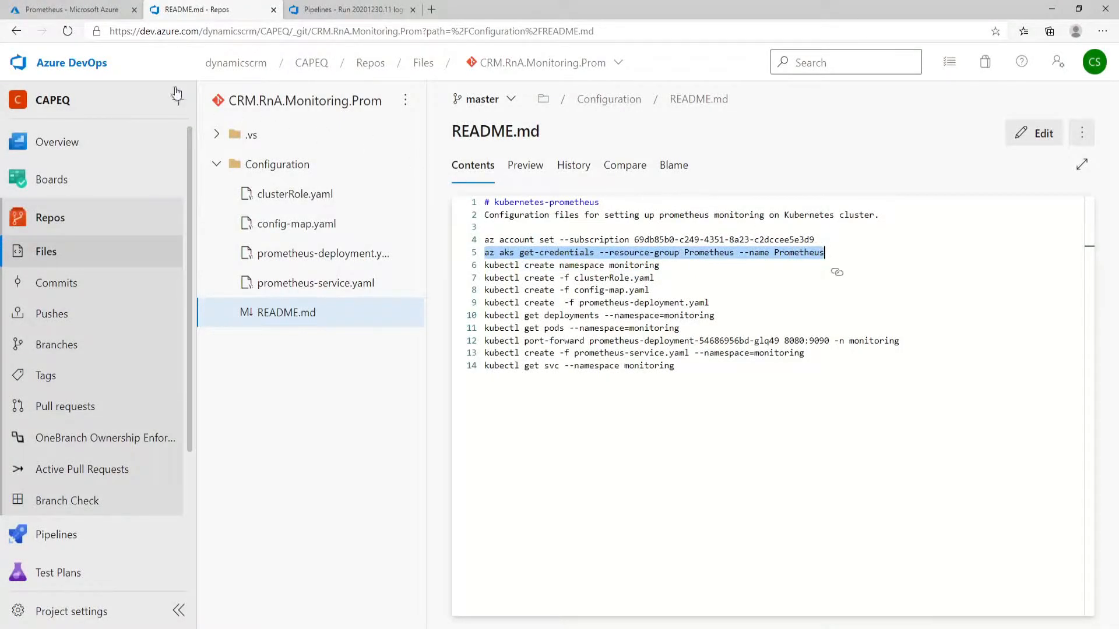
{"action": "left_click", "coordinate": [58, 10]}
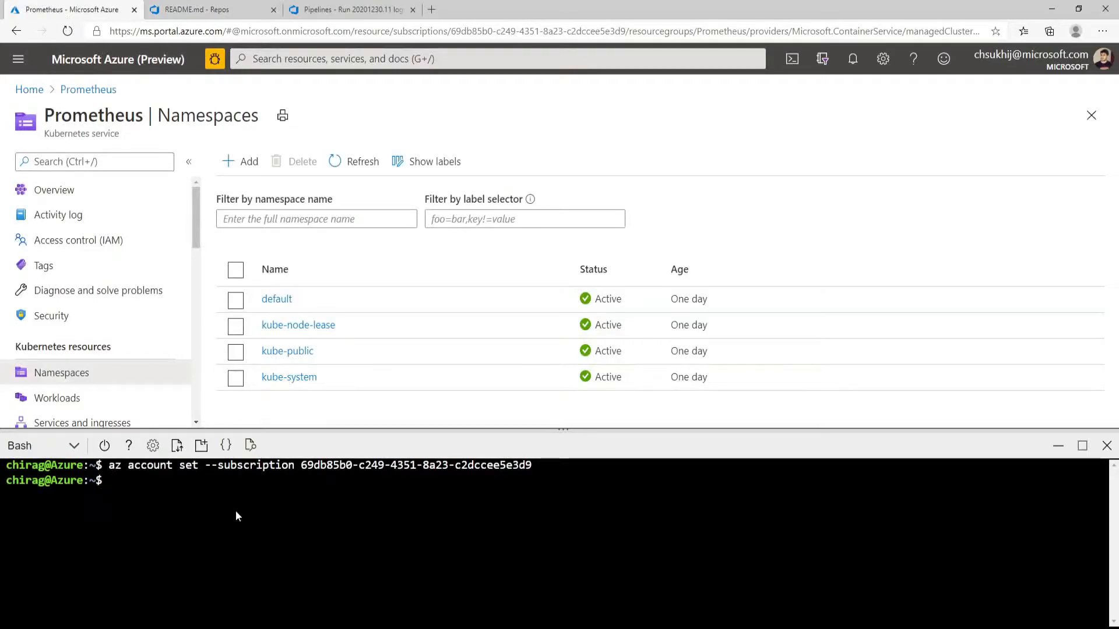
{"action": "key", "text": "ctrl+v"}
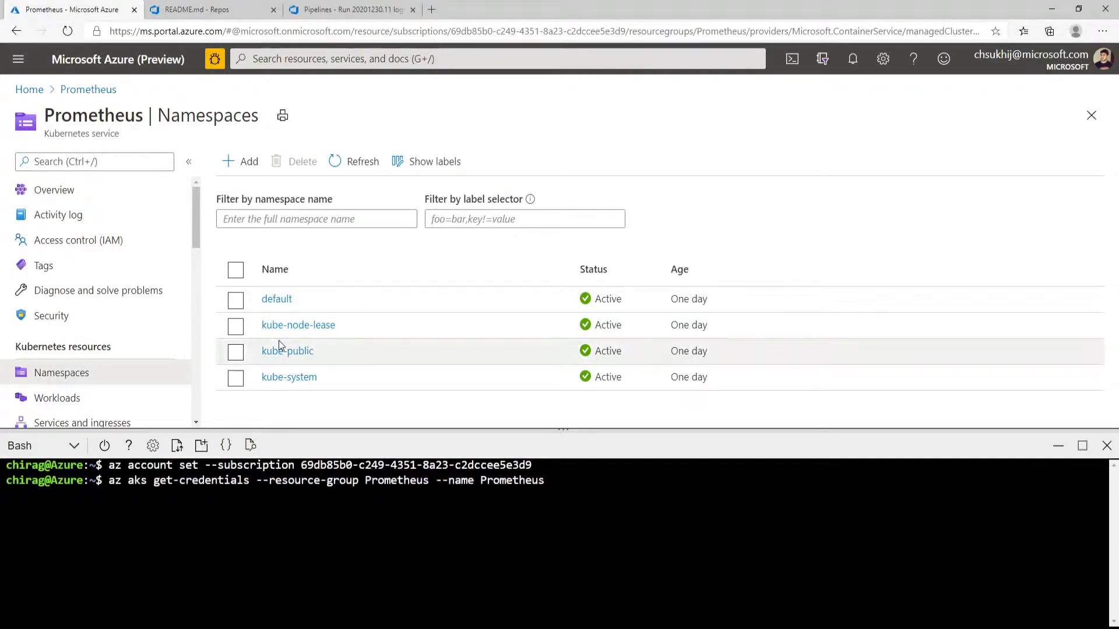
{"action": "key", "text": "Return"}
Run the README's "kubectl create namespace monitoring" command in Cloud Shell and refresh the portal's namespace list
{"action": "left_click", "coordinate": [219, 17]}
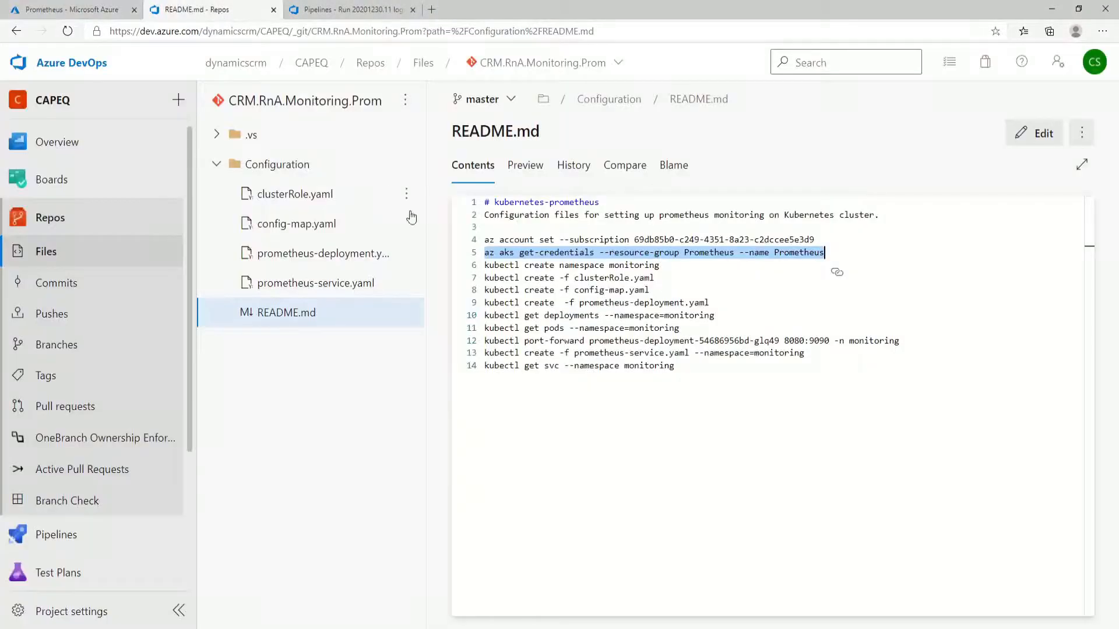
{"action": "left_click_drag", "start_coordinate": [661, 265], "coordinate": [477, 269]}
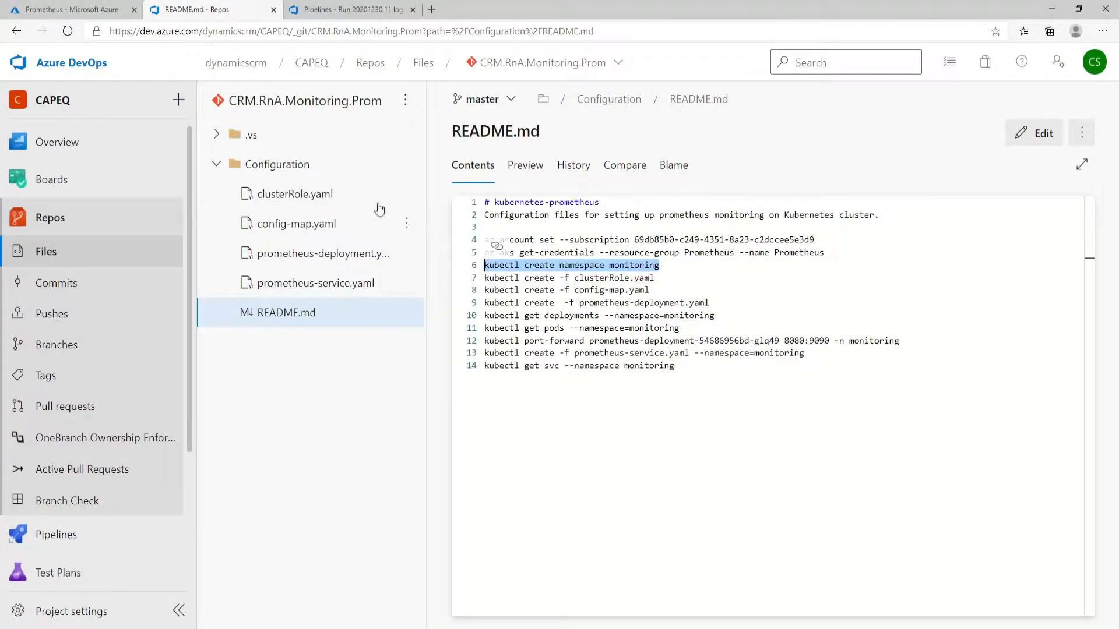
{"action": "left_click", "coordinate": [76, 10]}
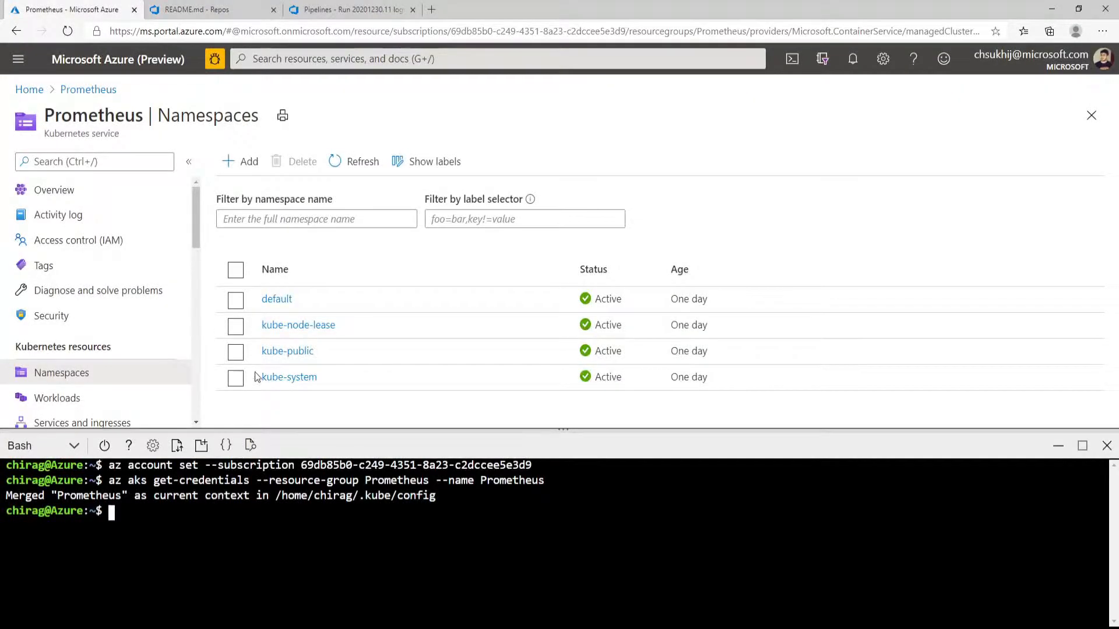
{"action": "key", "text": "ctrl+v"}
{"action": "left_click", "coordinate": [260, 337]}
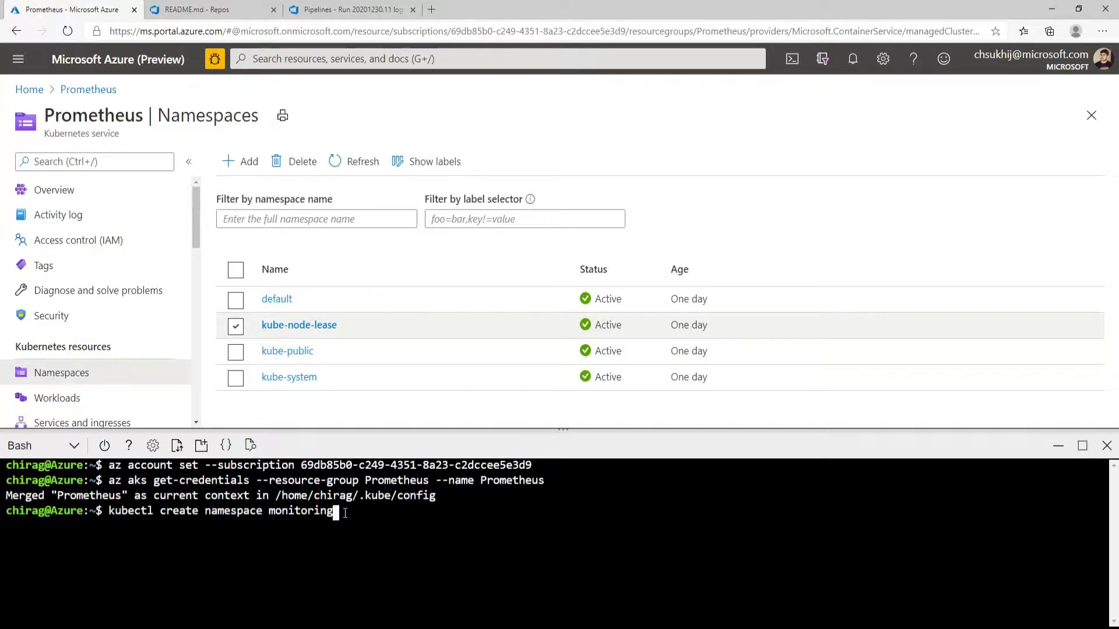
{"action": "key", "text": "Return"}
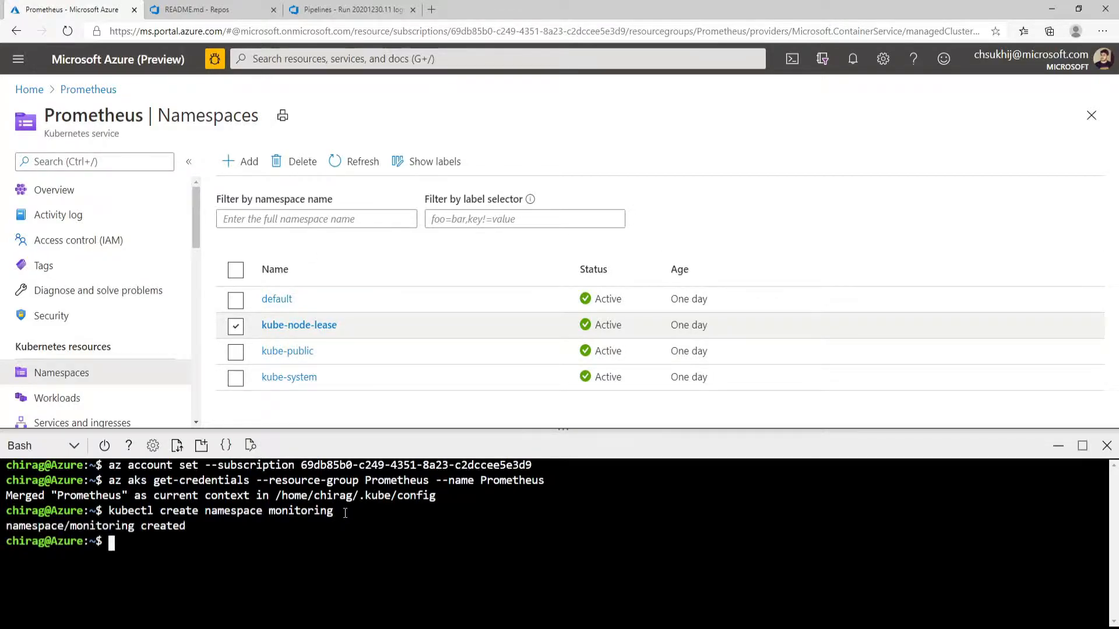
{"action": "left_click_drag", "start_coordinate": [4, 527], "coordinate": [189, 529]}
{"action": "left_click", "coordinate": [346, 163]}
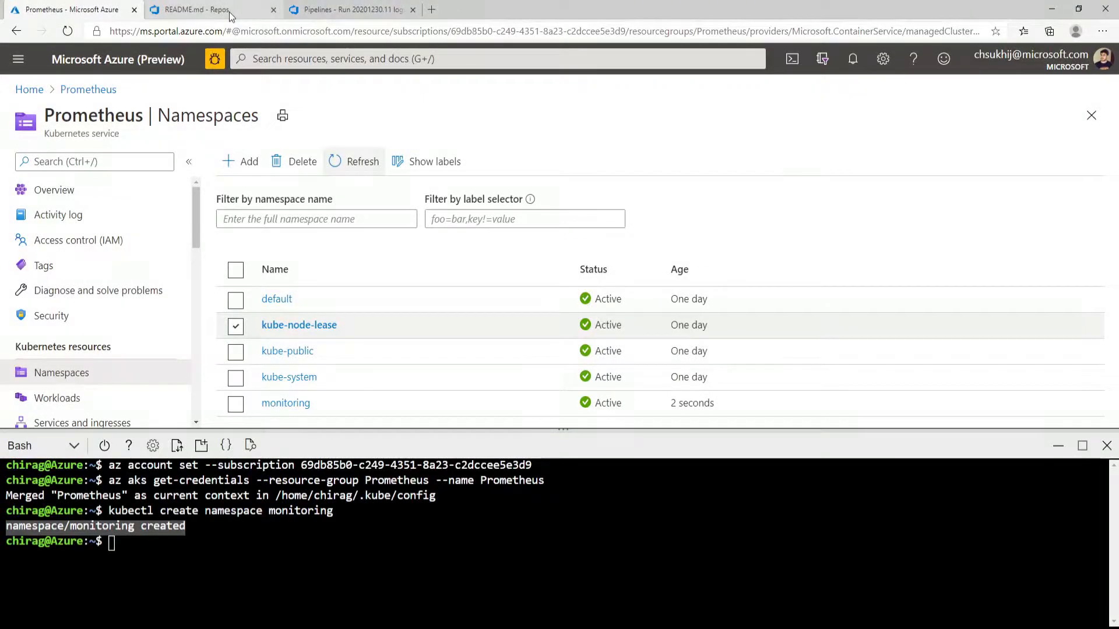
Upload clusterRole.yaml to Cloud Shell and run the README's "kubectl create -f clusterRole.yaml" command
{"action": "left_click", "coordinate": [229, 11]}
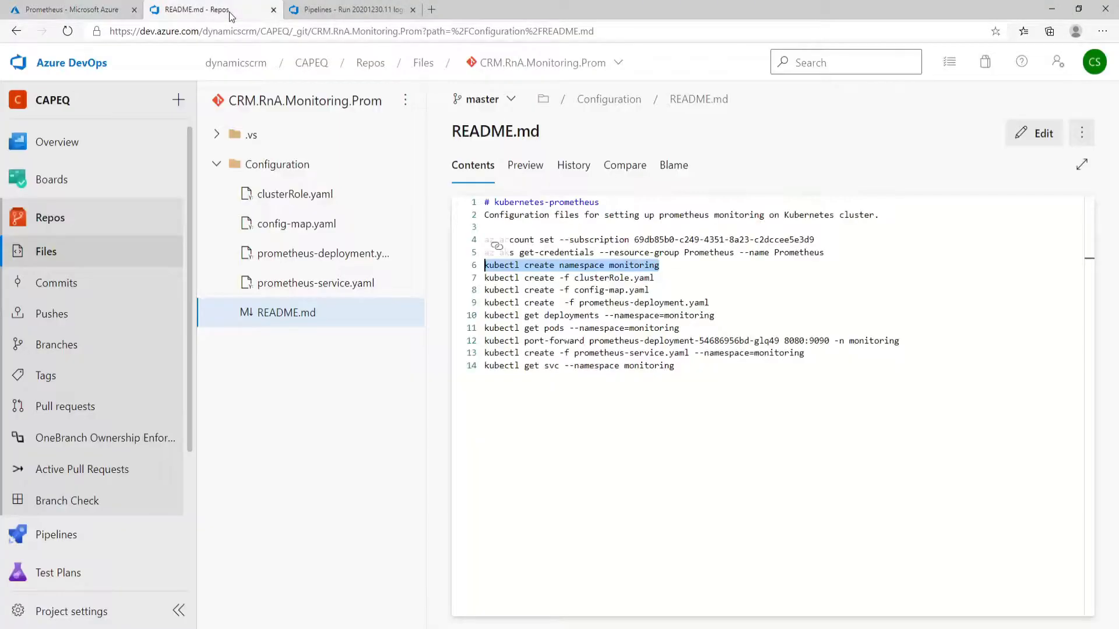
{"action": "left_click_drag", "start_coordinate": [655, 279], "coordinate": [484, 279]}
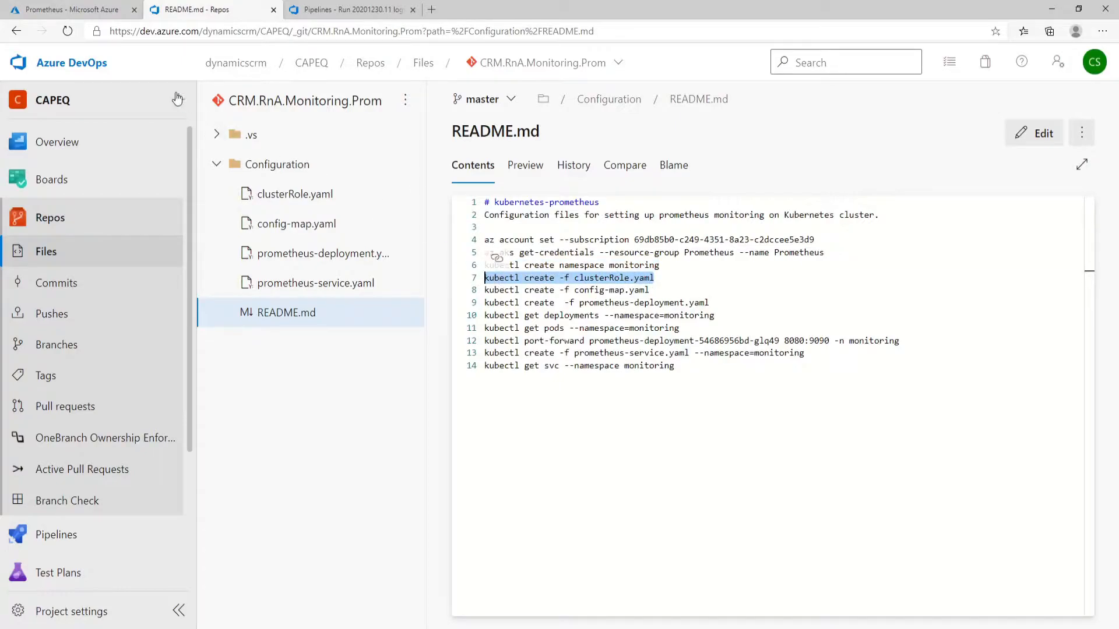
{"action": "left_click", "coordinate": [69, 9]}
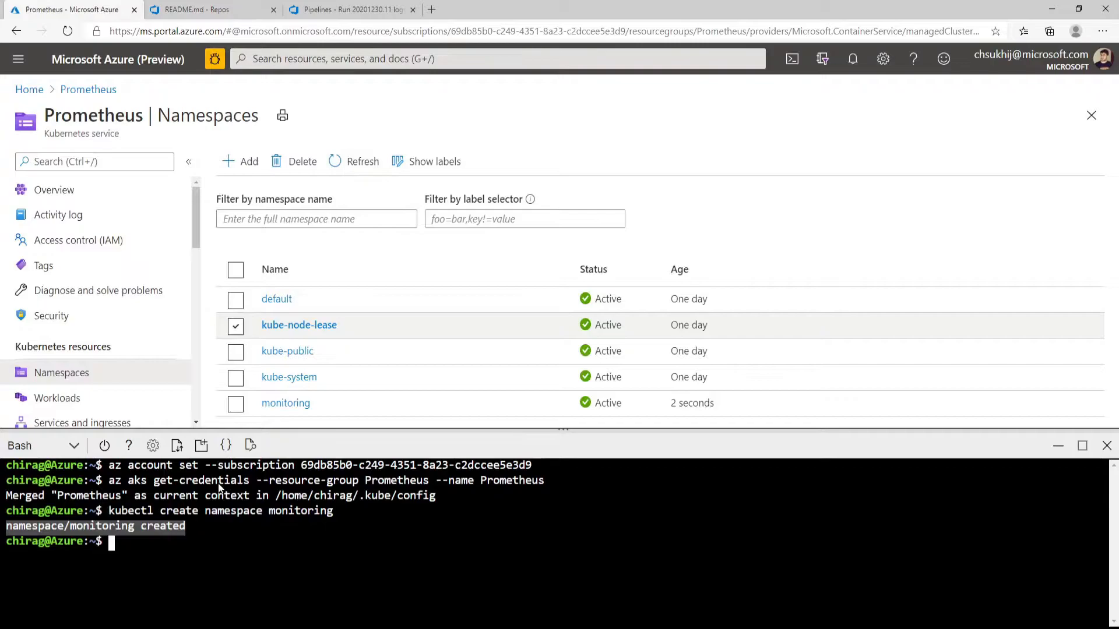
{"action": "key", "text": "ctrl+v"}
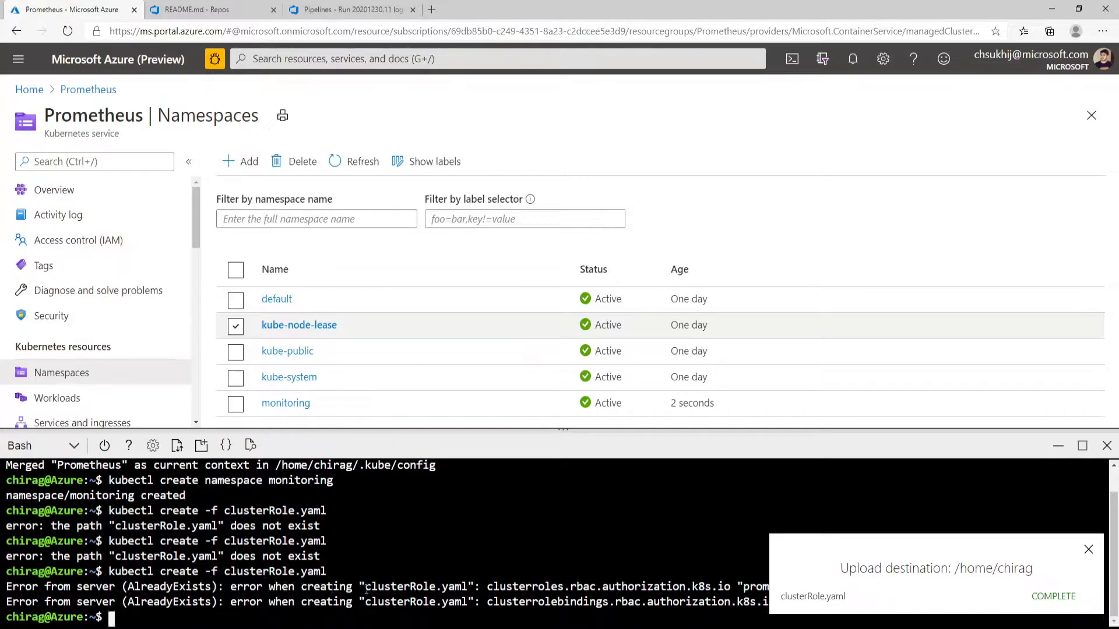
{"action": "left_click_drag", "start_coordinate": [365, 588], "coordinate": [468, 584]}
{"action": "left_click", "coordinate": [400, 581]}
{"action": "left_click_drag", "start_coordinate": [361, 590], "coordinate": [467, 589]}
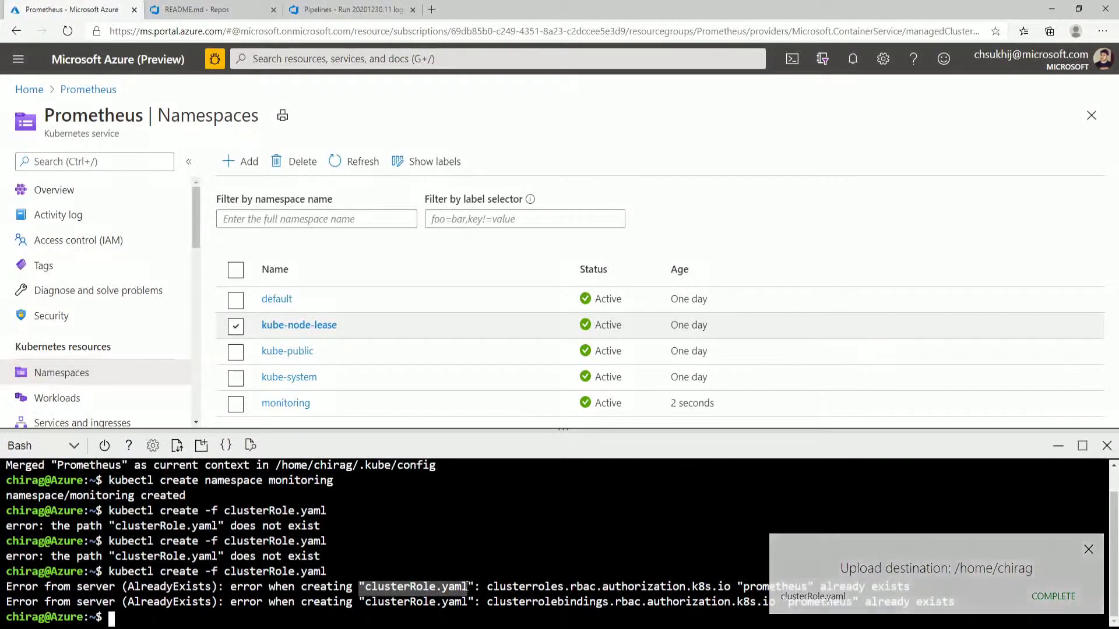
Select the README's config-map.yaml creation command and upload config-map.yaml to the Cloud Shell home directory
{"action": "left_click", "coordinate": [177, 445]}
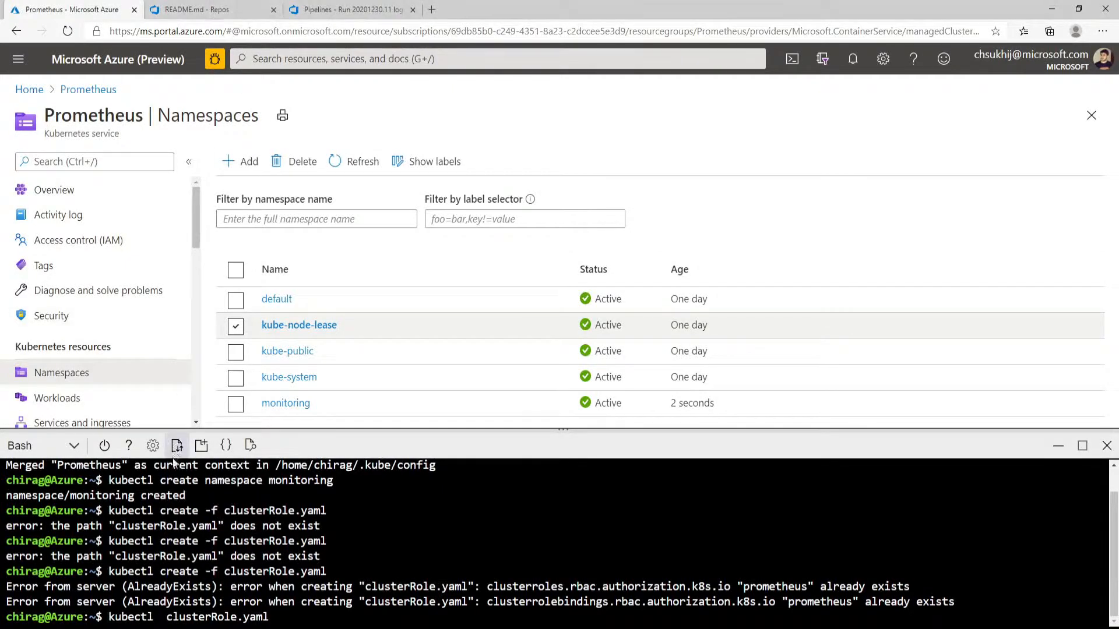
{"action": "left_click", "coordinate": [198, 9]}
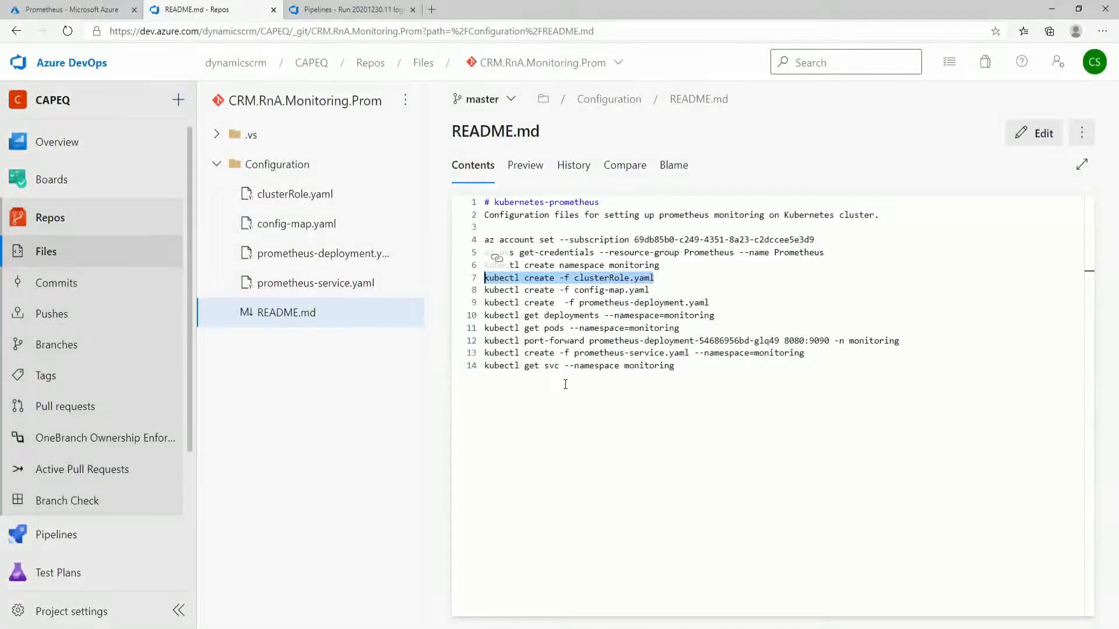
{"action": "left_click_drag", "start_coordinate": [650, 290], "coordinate": [482, 291]}
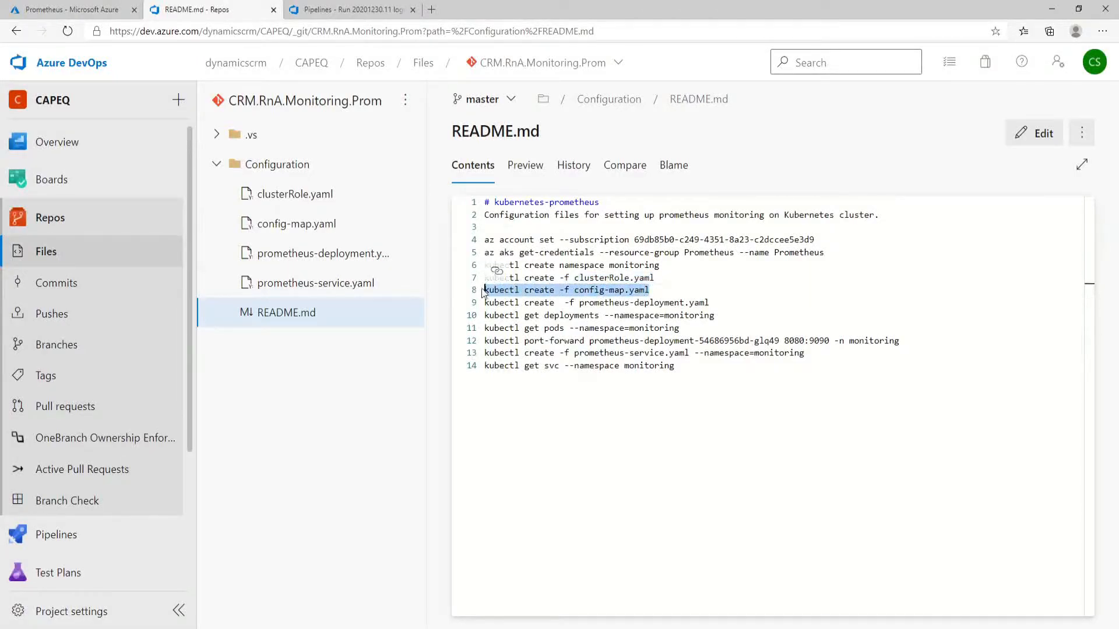
{"action": "left_click", "coordinate": [70, 9]}
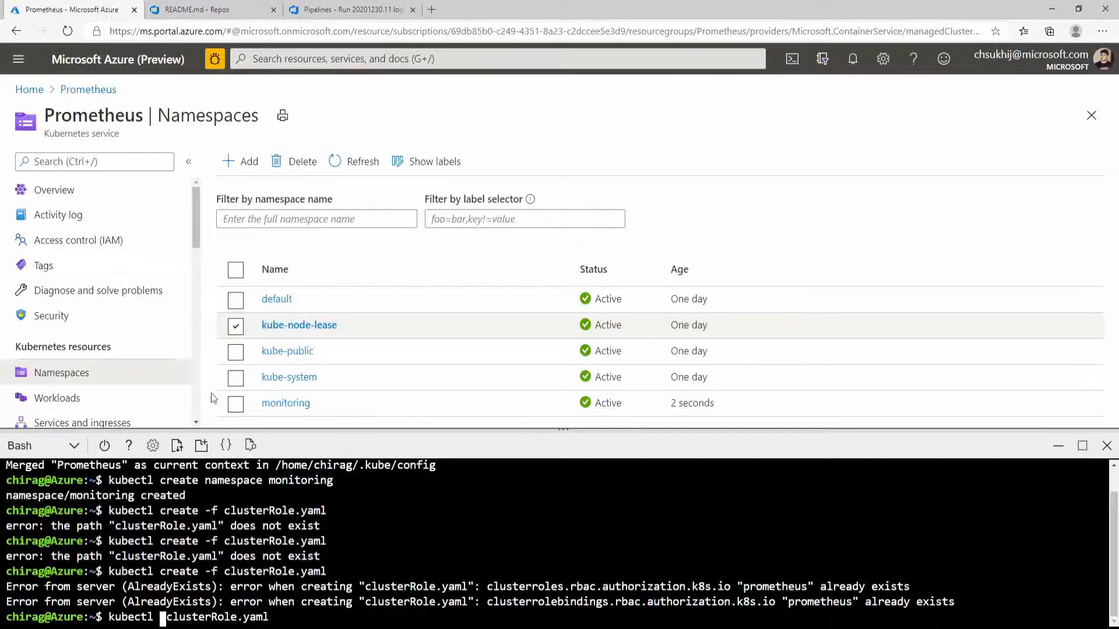
{"action": "left_click", "coordinate": [177, 446]}
{"action": "left_click", "coordinate": [189, 474]}
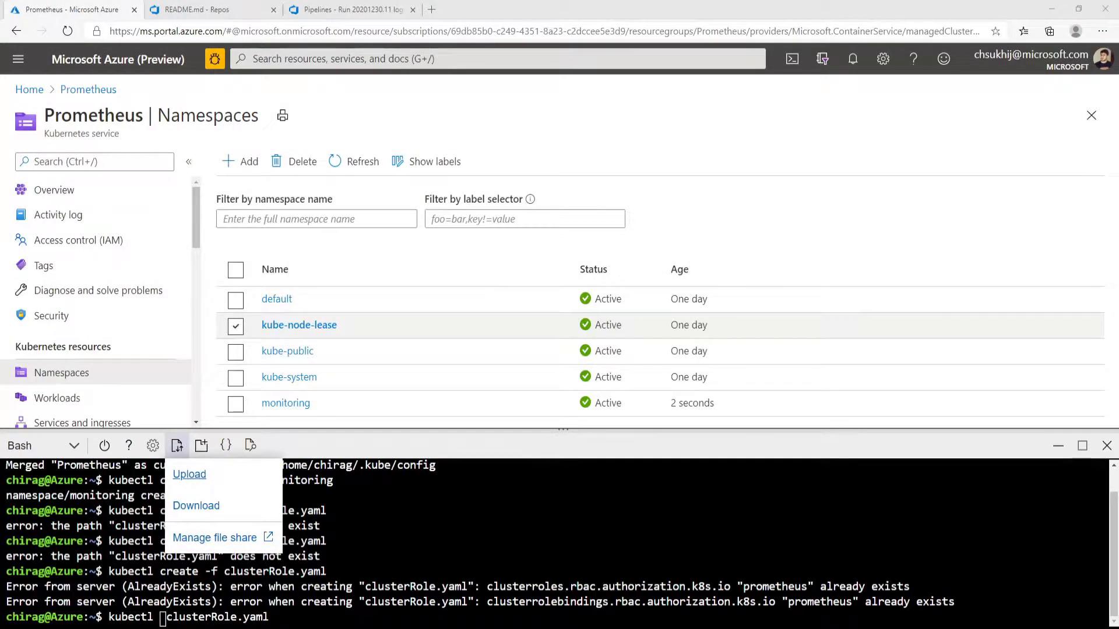
{"action": "double_click", "coordinate": [142, 105]}
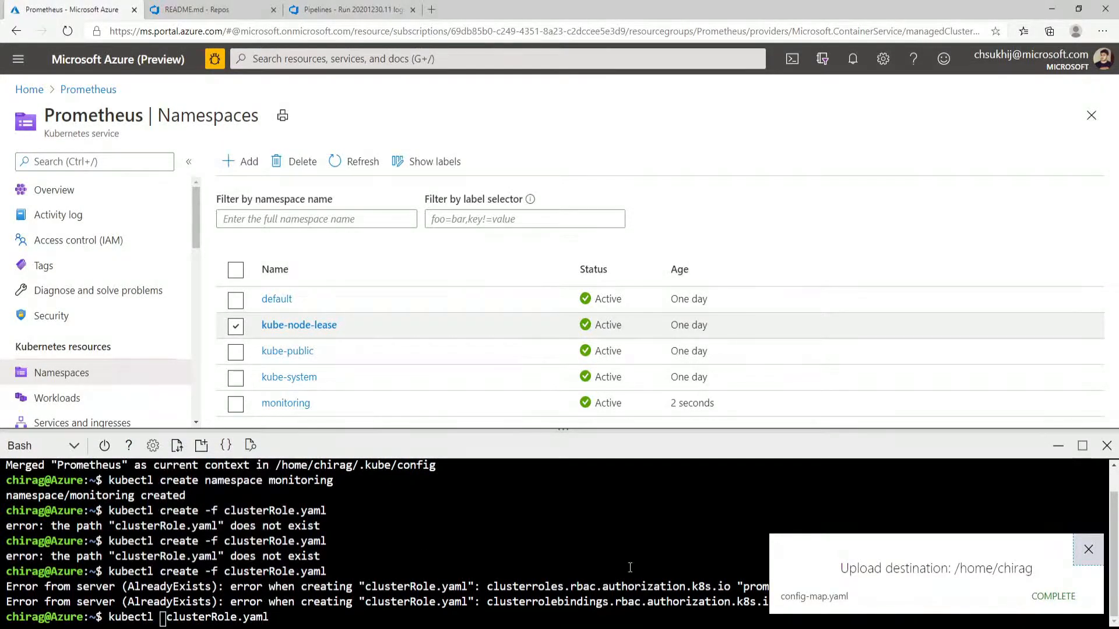
{"action": "left_click", "coordinate": [1089, 550]}
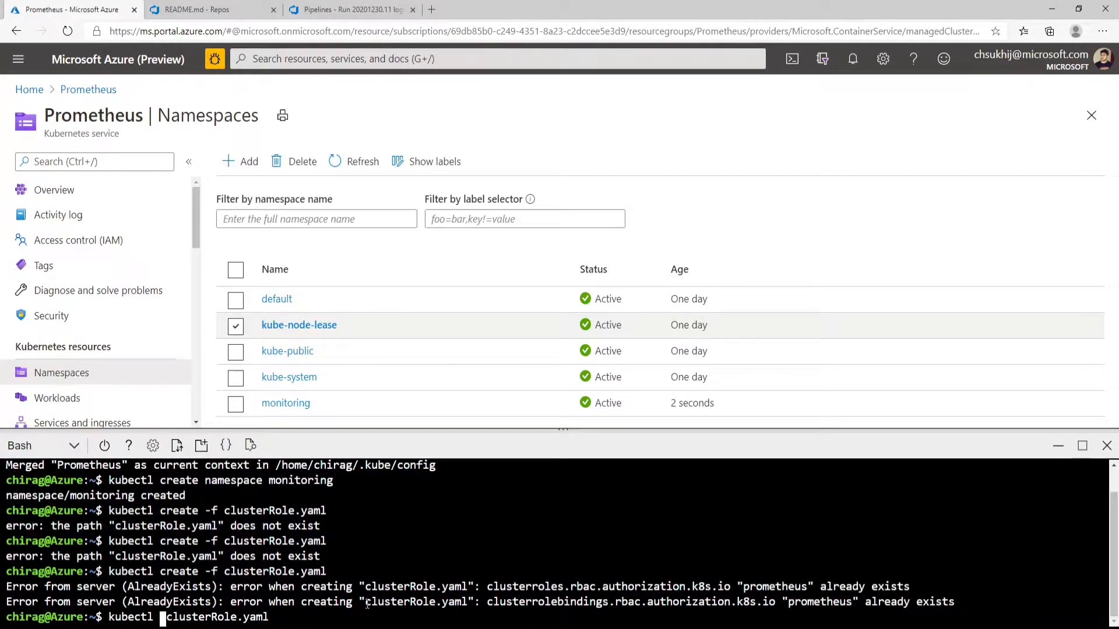
Copy "kubectl create -f config-map.yaml" from the README and run it in Cloud Shell
{"action": "left_click", "coordinate": [348, 9]}
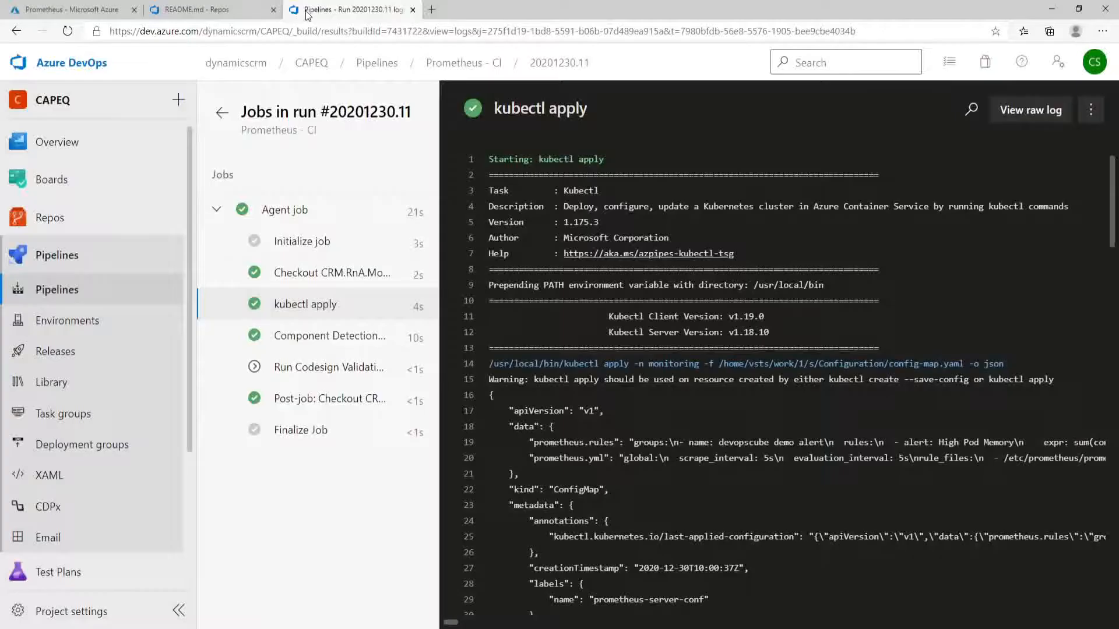
{"action": "left_click", "coordinate": [221, 10]}
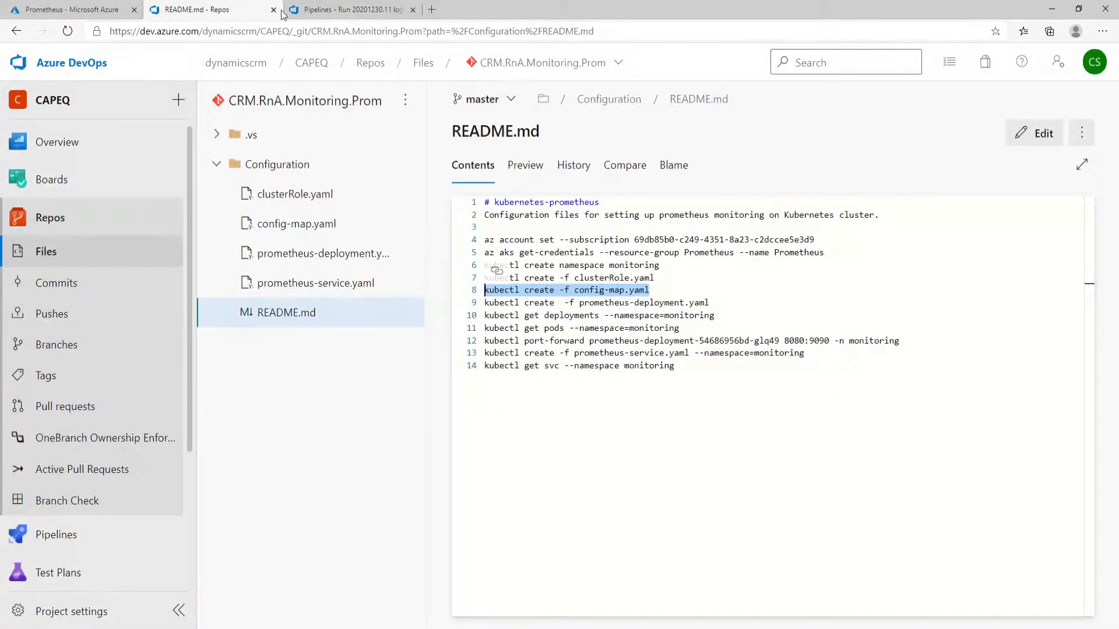
{"action": "right_click", "coordinate": [595, 296]}
{"action": "left_click", "coordinate": [639, 415]}
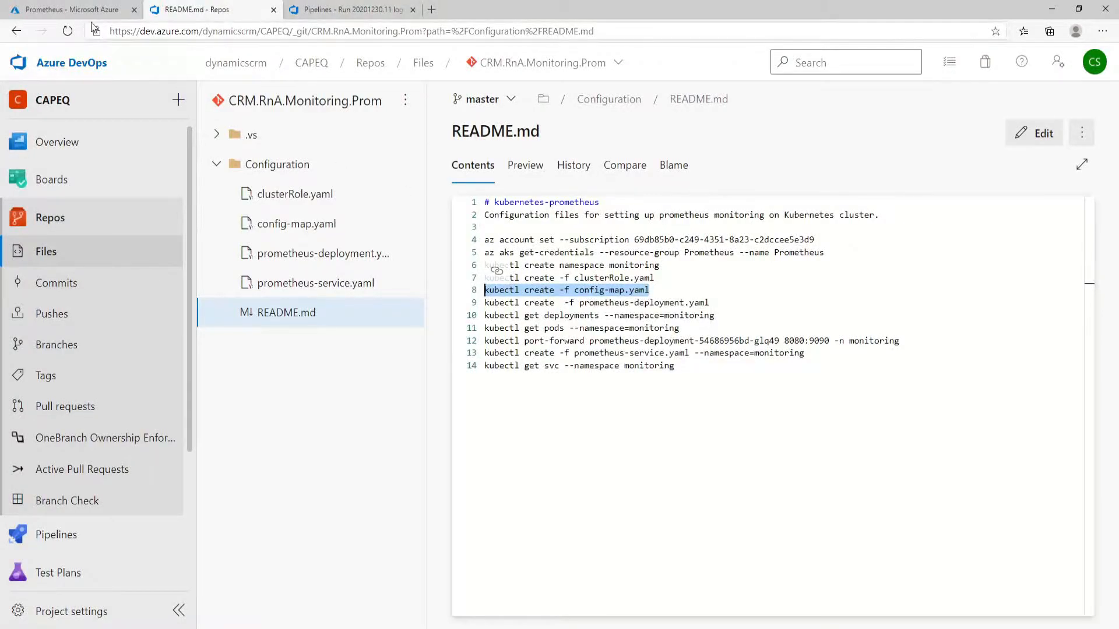
{"action": "left_click", "coordinate": [84, 11]}
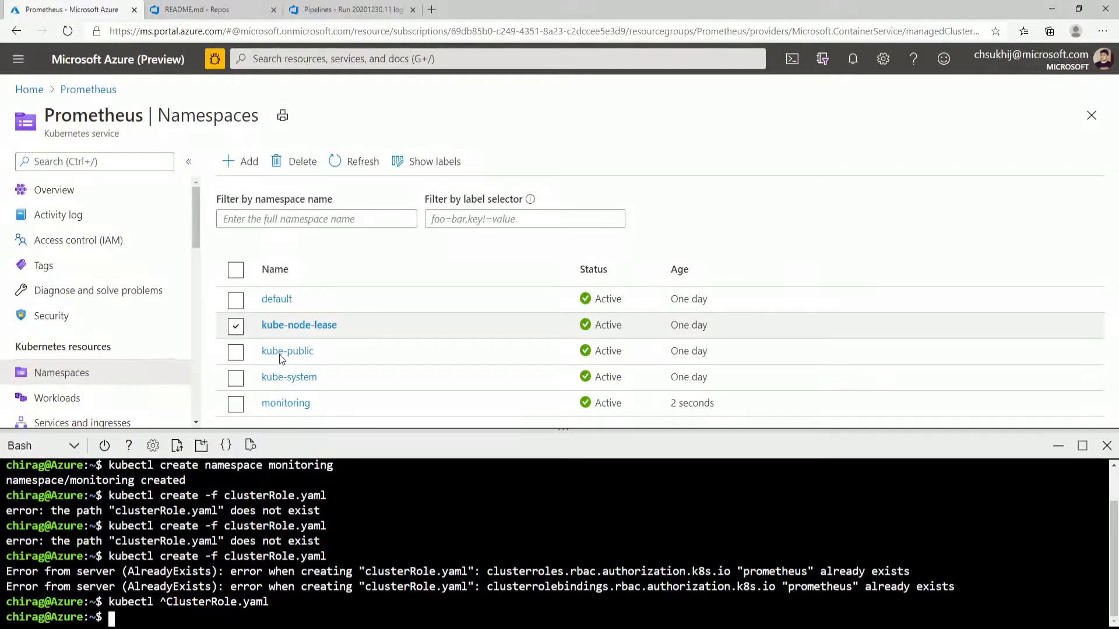
{"action": "key", "text": "ctrl+v"}
{"action": "key", "text": "Return"}
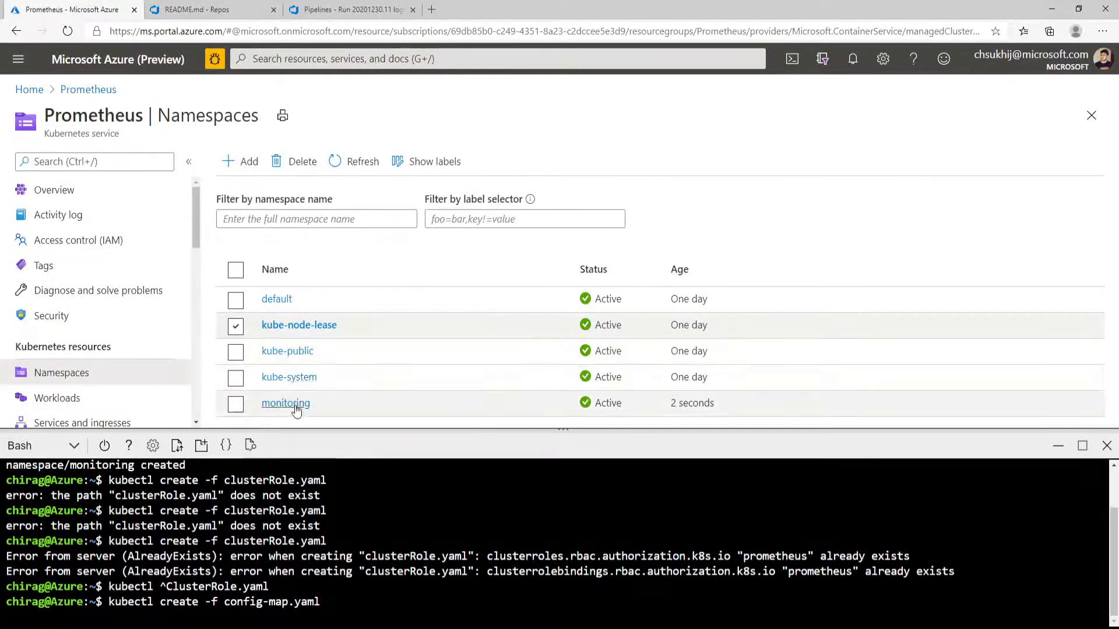
{"action": "left_click_drag", "start_coordinate": [272, 601], "coordinate": [5, 604]}
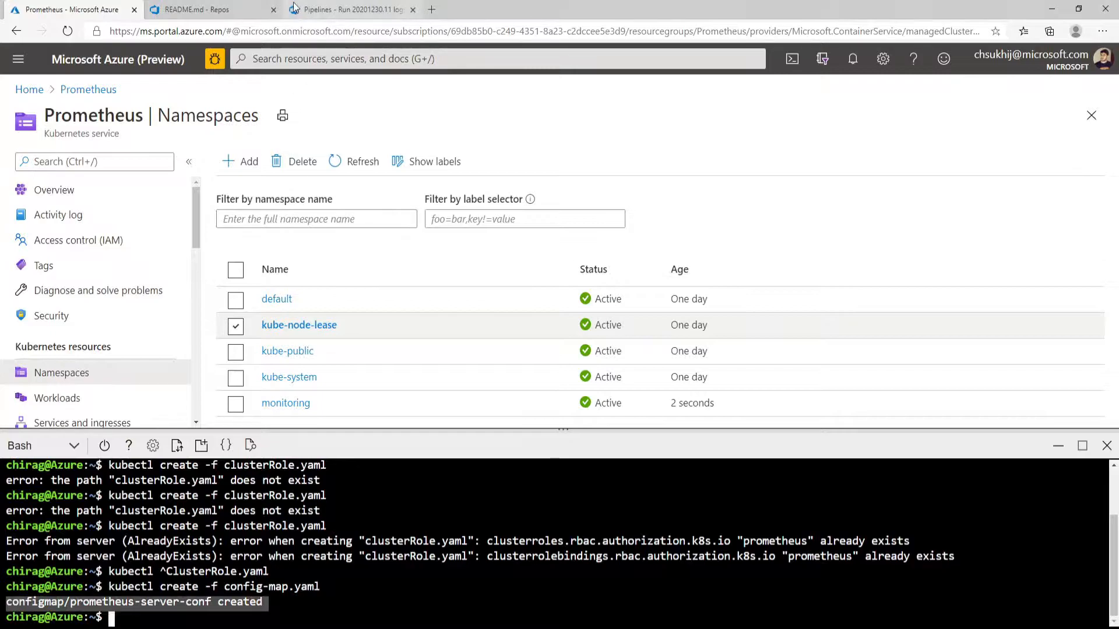
Copy the README's prometheus-deployment.yaml creation command and upload prometheus-deployment.yaml and prometheus-service.yaml to the Cloud Shell home directory
{"action": "left_click", "coordinate": [325, 12]}
{"action": "left_click", "coordinate": [248, 12]}
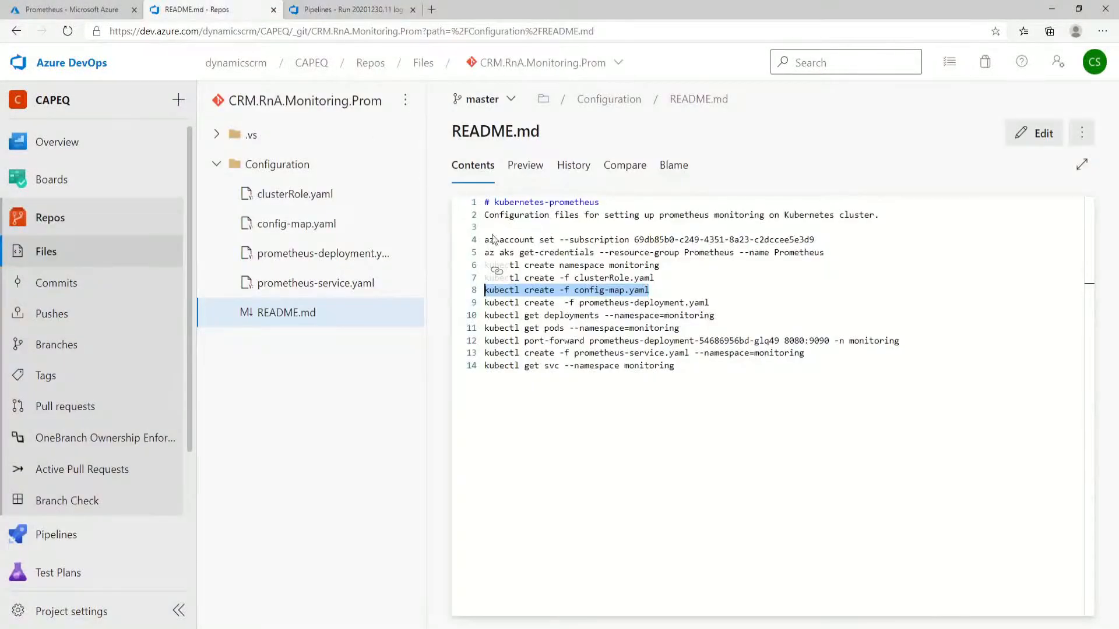
{"action": "left_click_drag", "start_coordinate": [710, 304], "coordinate": [471, 309]}
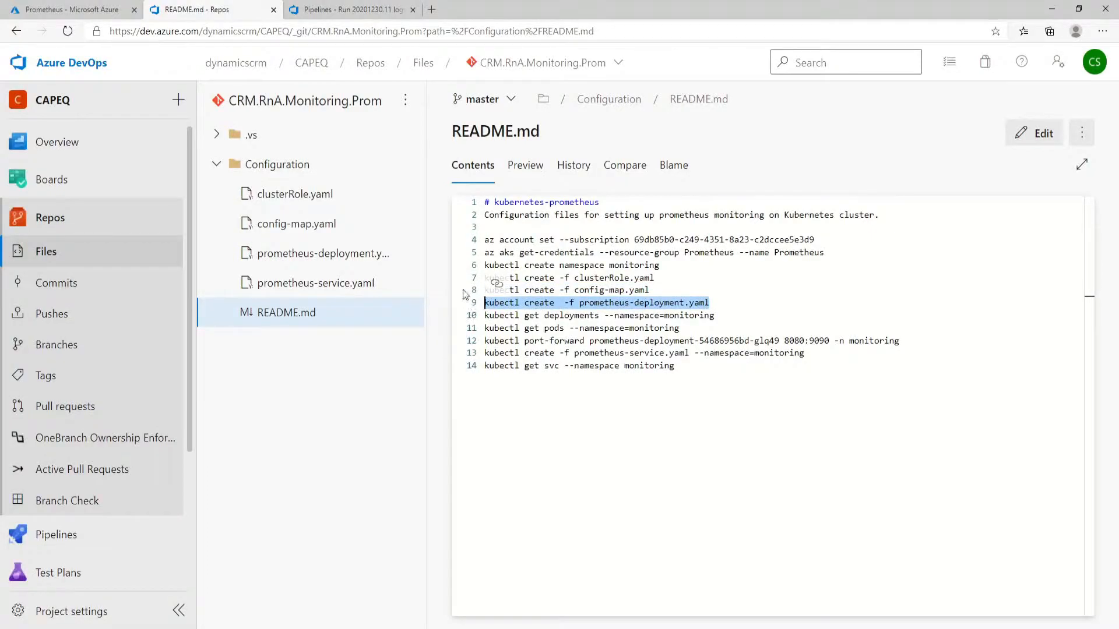
{"action": "left_click", "coordinate": [100, 14]}
{"action": "left_click", "coordinate": [177, 446]}
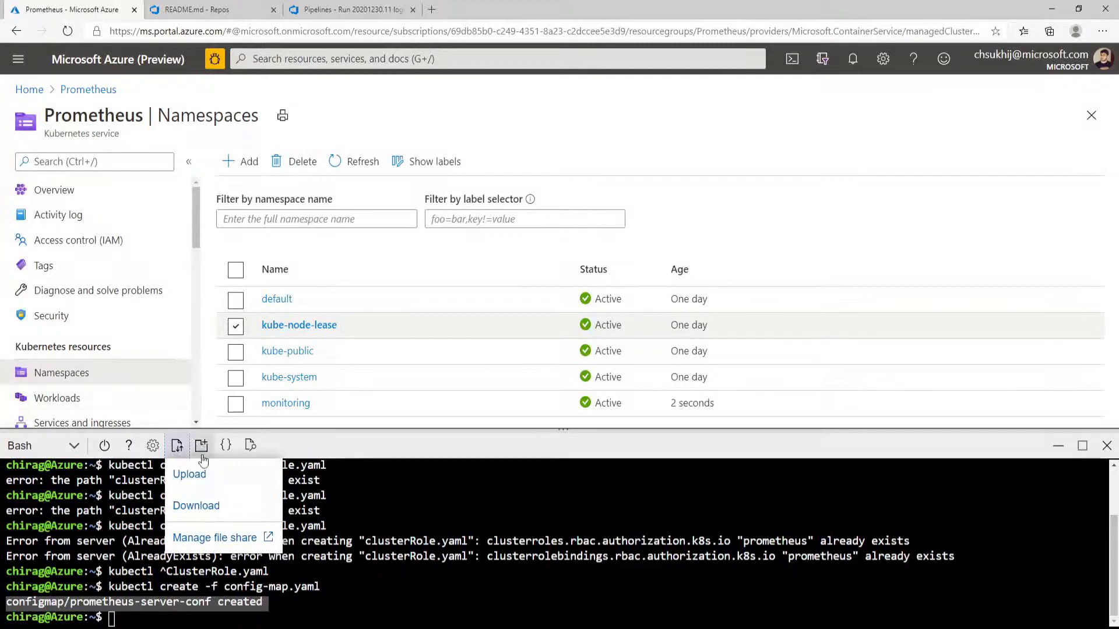
{"action": "left_click", "coordinate": [190, 474]}
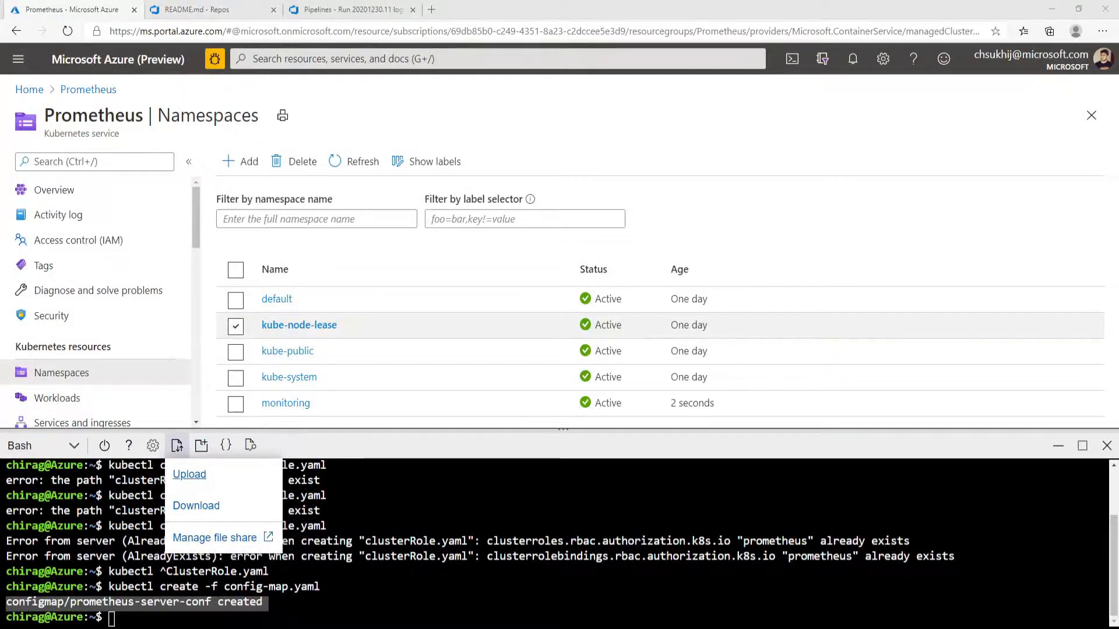
{"action": "left_click", "coordinate": [180, 450]}
{"action": "left_click", "coordinate": [191, 475]}
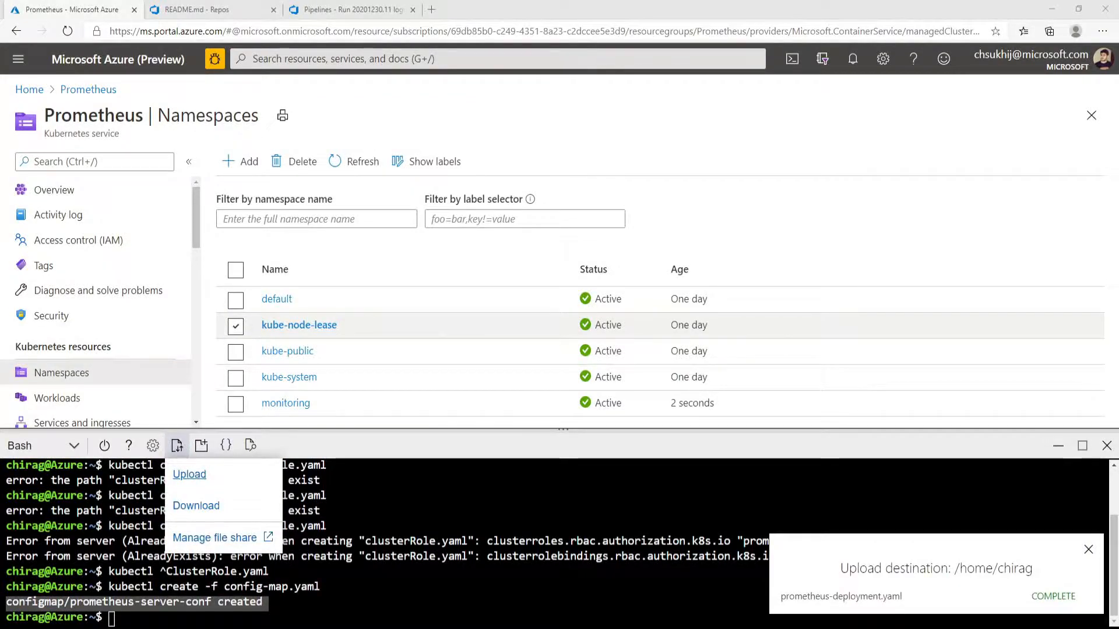
Run "kubectl create -f prometheus-deployment.yaml" in Cloud Shell
{"action": "left_click", "coordinate": [444, 317]}
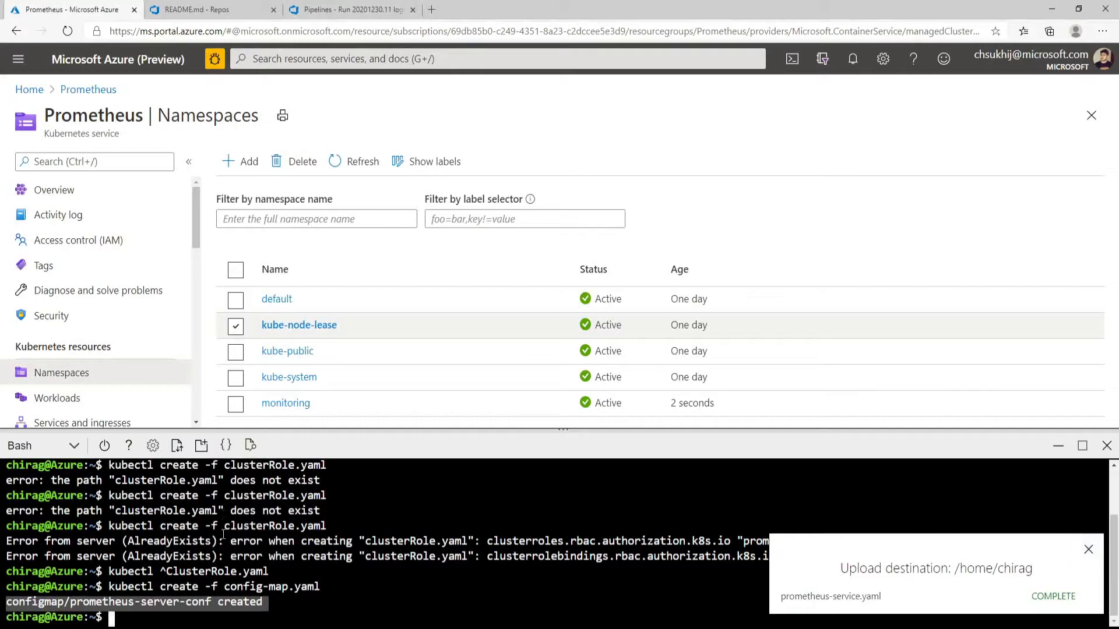
{"action": "key", "text": "ctrl+v"}
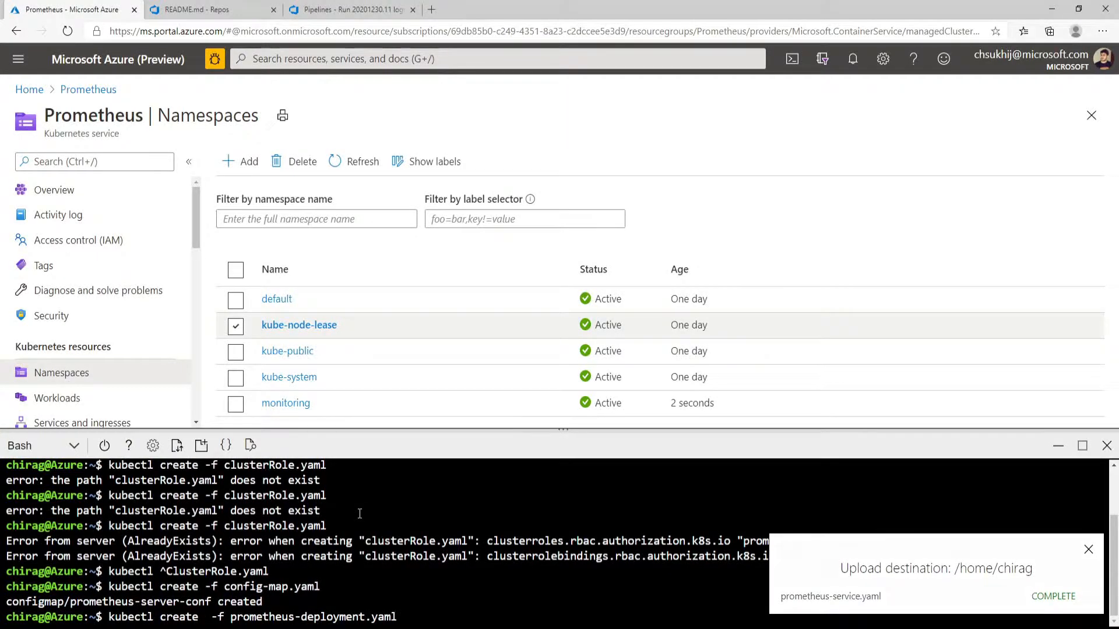
{"action": "key", "text": "Return"}
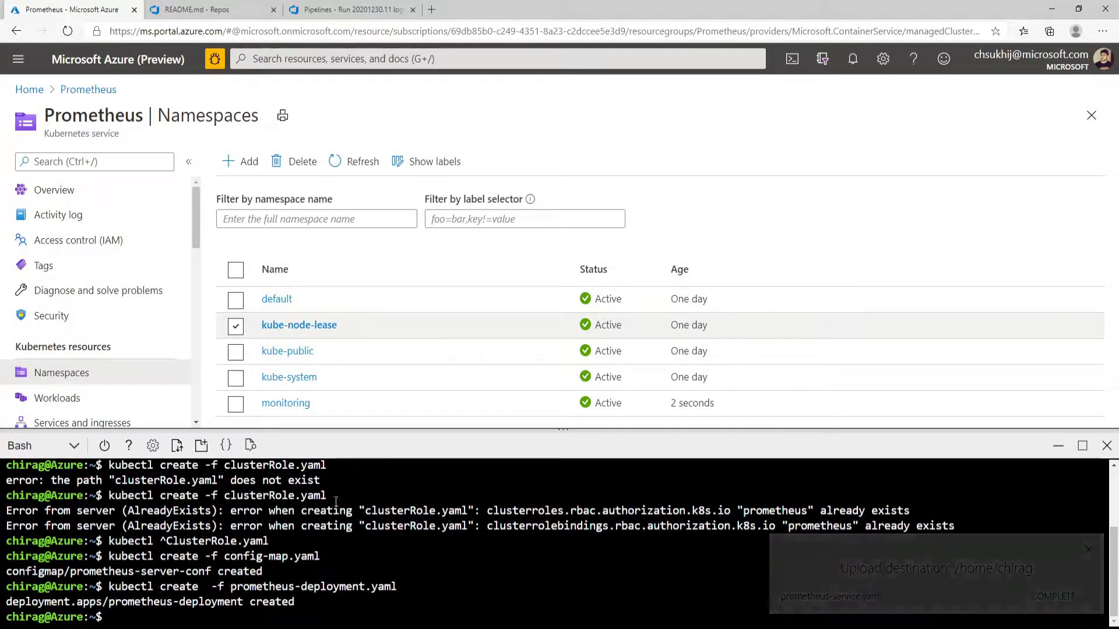
Open prometheus-deployment.yaml in the repository and review its whole deployment definition
{"action": "left_click", "coordinate": [227, 12]}
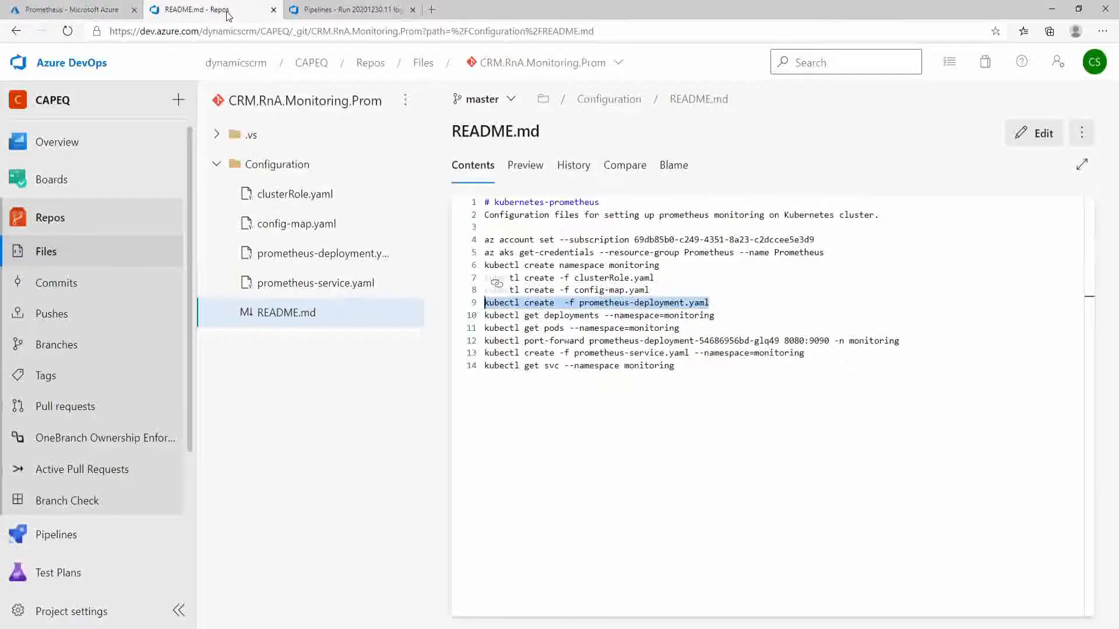
{"action": "left_click", "coordinate": [308, 263]}
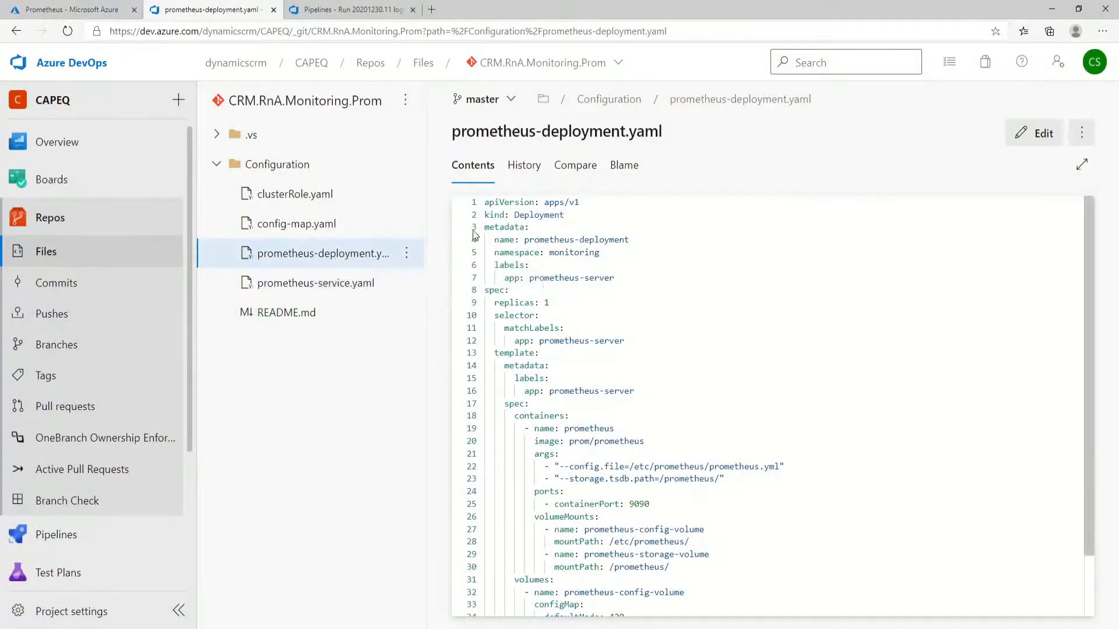
{"action": "left_click_drag", "start_coordinate": [488, 199], "coordinate": [661, 522]}
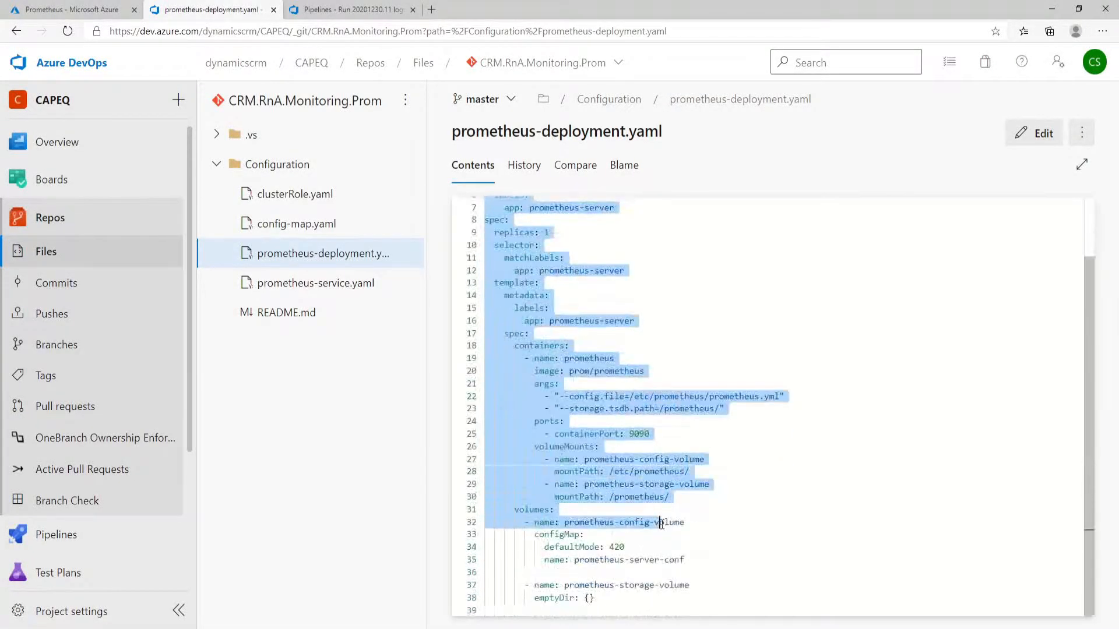
{"action": "left_click", "coordinate": [602, 449]}
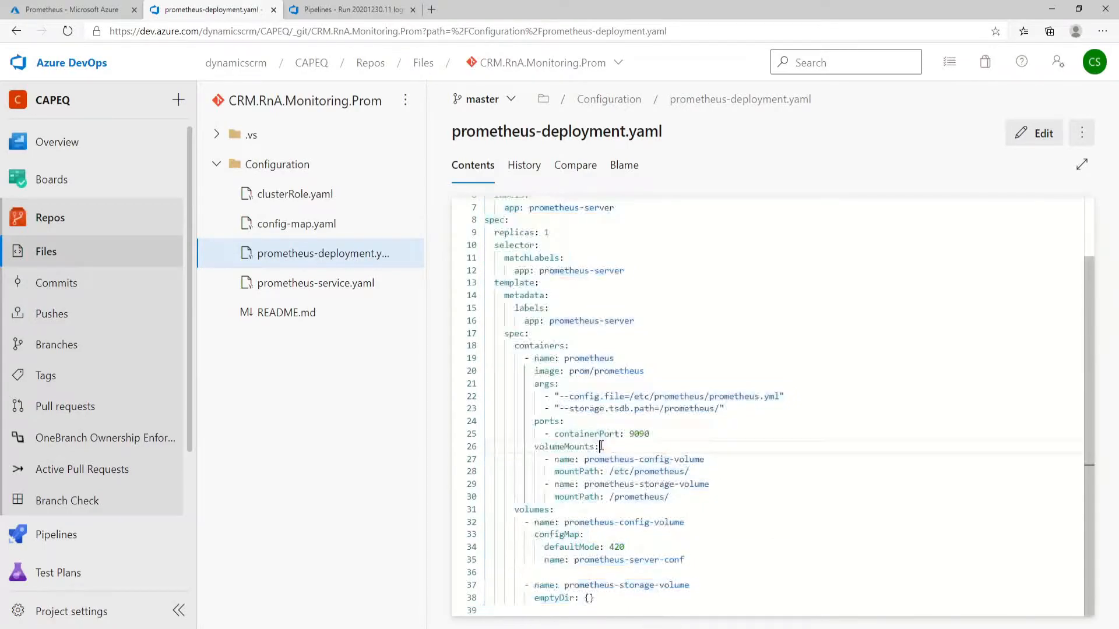
{"action": "scroll", "coordinate": [602, 454], "scroll_direction": "up", "scroll_amount": 2}
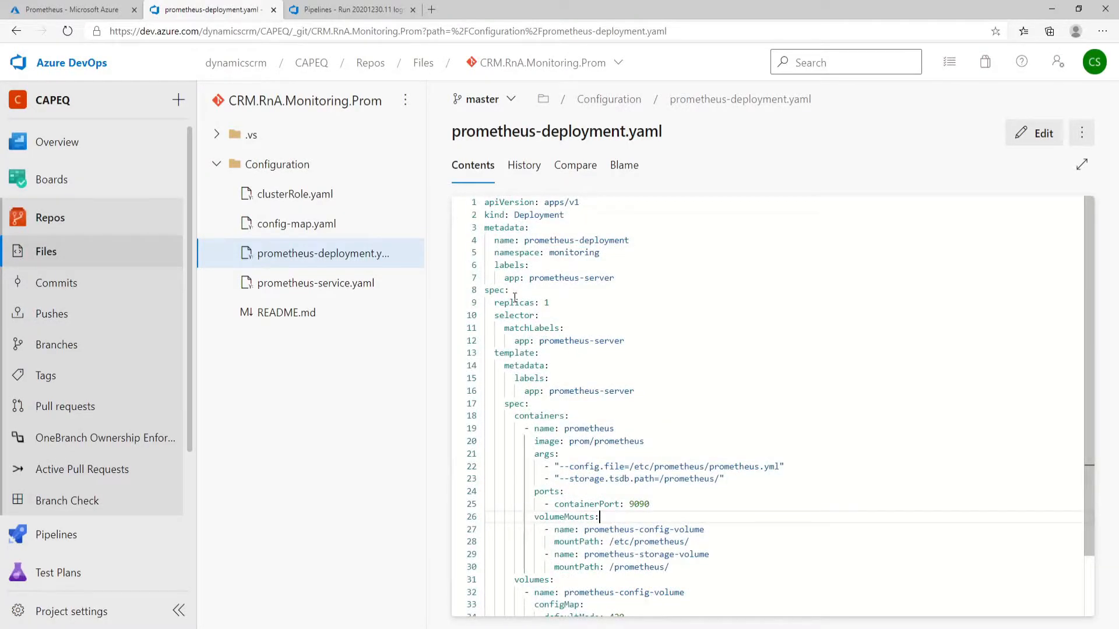
{"action": "left_click_drag", "start_coordinate": [485, 206], "coordinate": [489, 618]}
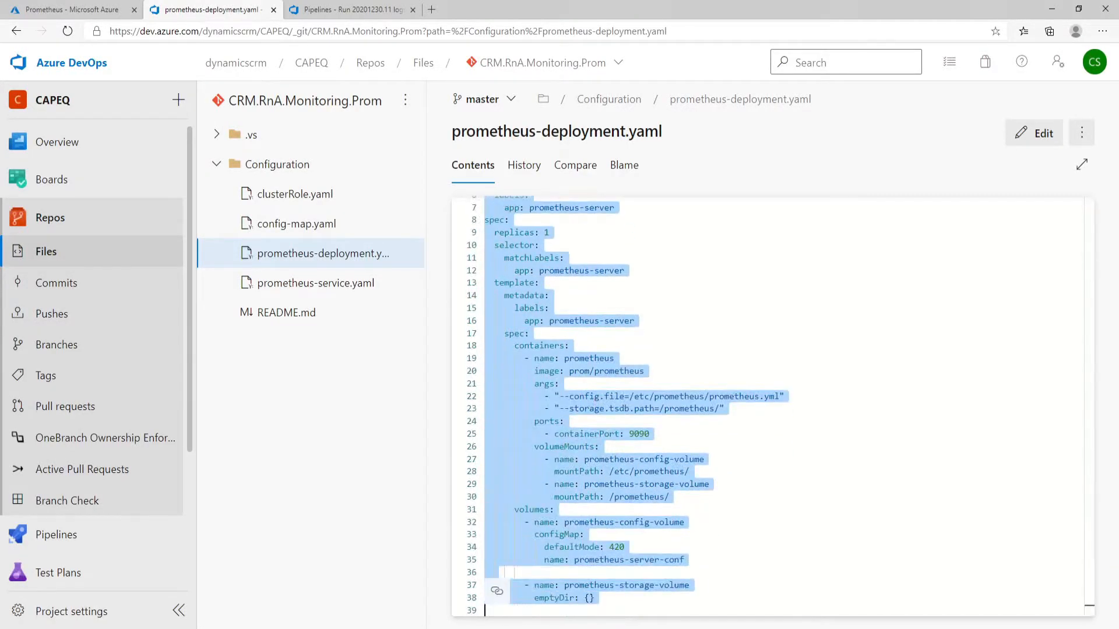
Copy "kubectl get deployments --namespace=monitoring" from the README, run it in Cloud Shell and check the deployment's readiness and age
{"action": "left_click", "coordinate": [272, 312]}
{"action": "triple_click", "coordinate": [485, 315]}
{"action": "key", "text": "ctrl+c"}
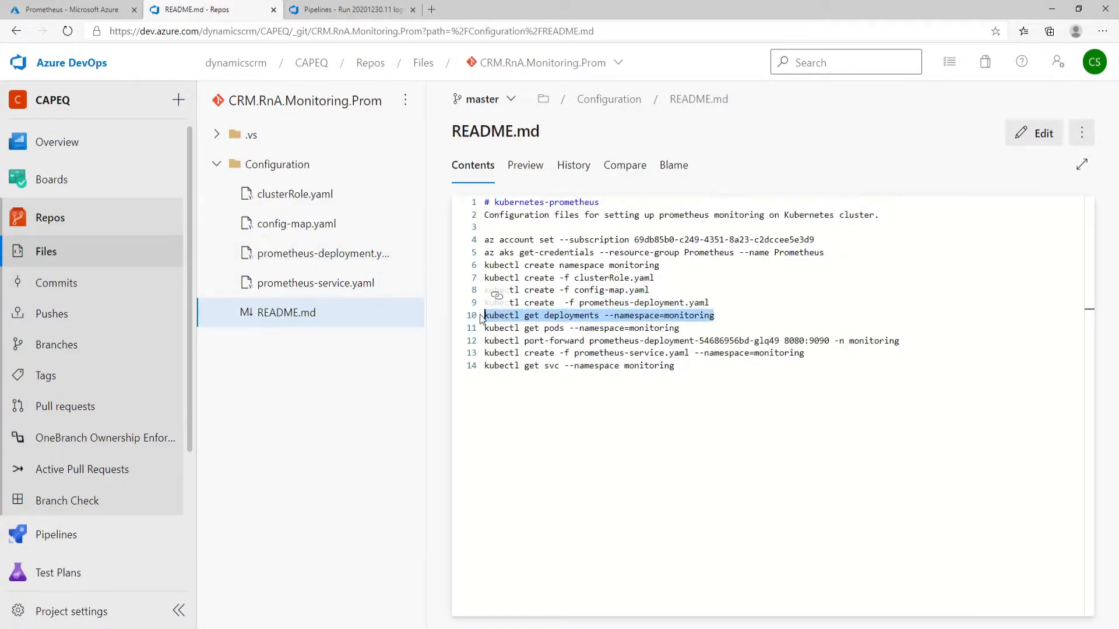
{"action": "left_click", "coordinate": [70, 10]}
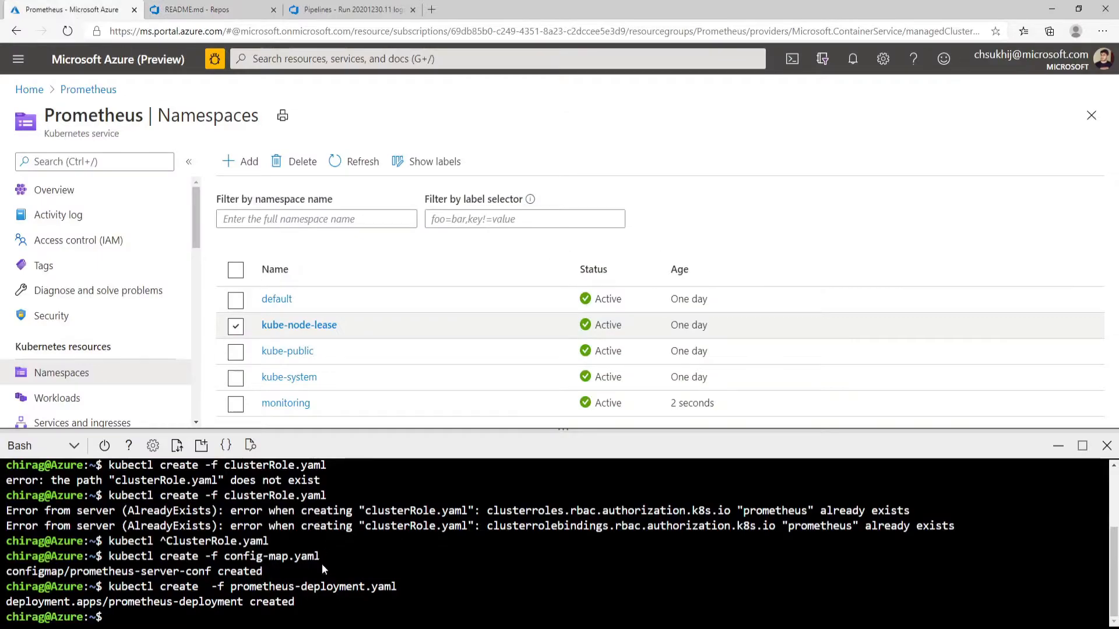
{"action": "key", "text": "ctrl+v"}
{"action": "key", "text": "Return"}
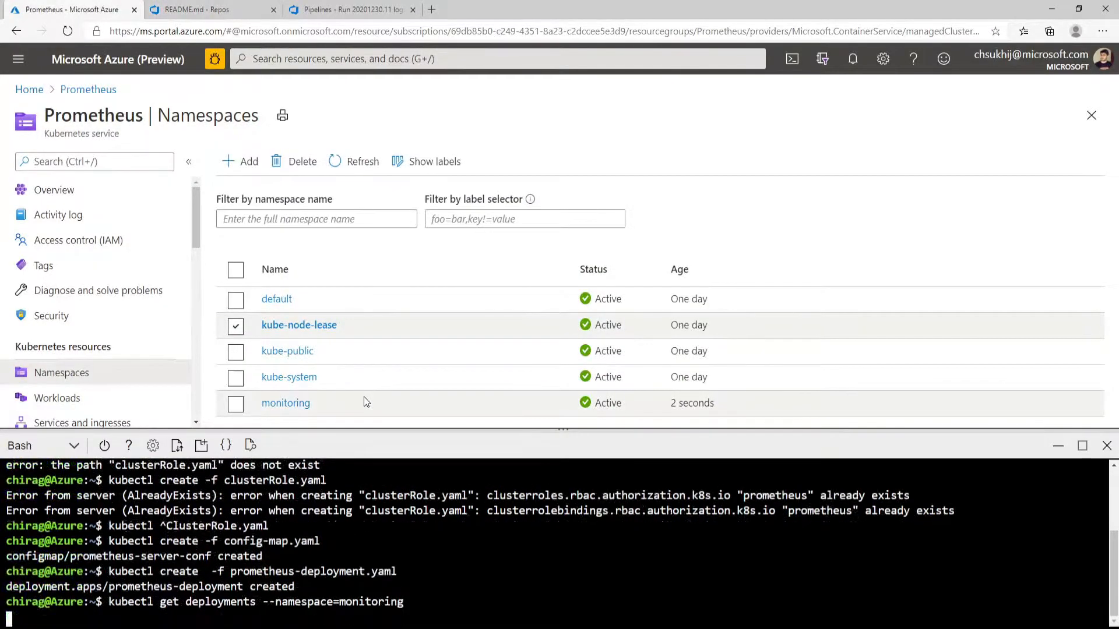
{"action": "left_click_drag", "start_coordinate": [8, 602], "coordinate": [417, 603]}
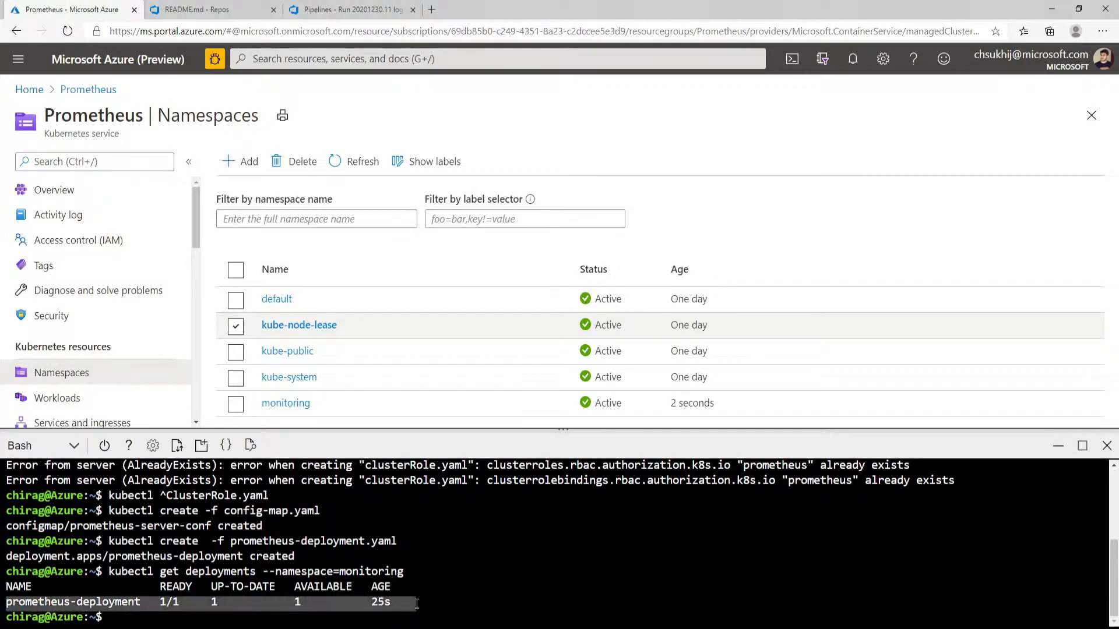
{"action": "left_click", "coordinate": [165, 600]}
{"action": "left_click_drag", "start_coordinate": [165, 601], "coordinate": [221, 601]}
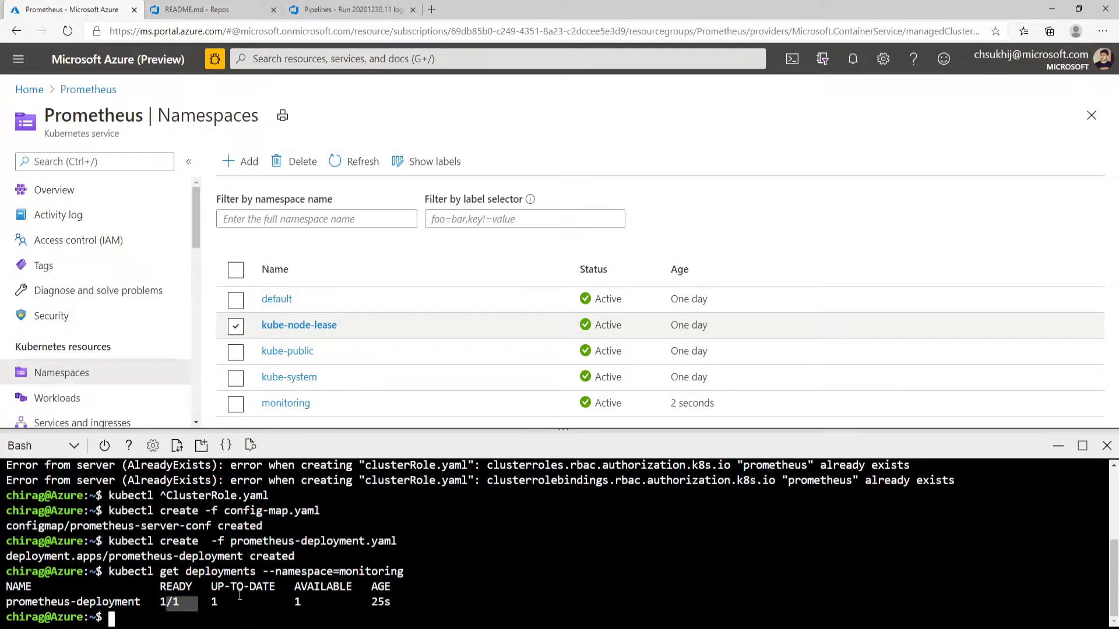
{"action": "left_click_drag", "start_coordinate": [395, 607], "coordinate": [370, 608]}
{"action": "left_click", "coordinate": [246, 612]}
Copy "kubectl get pods --namespace=monitoring" from the README, run it in Cloud Shell and examine the pod name
{"action": "left_click", "coordinate": [293, 11]}
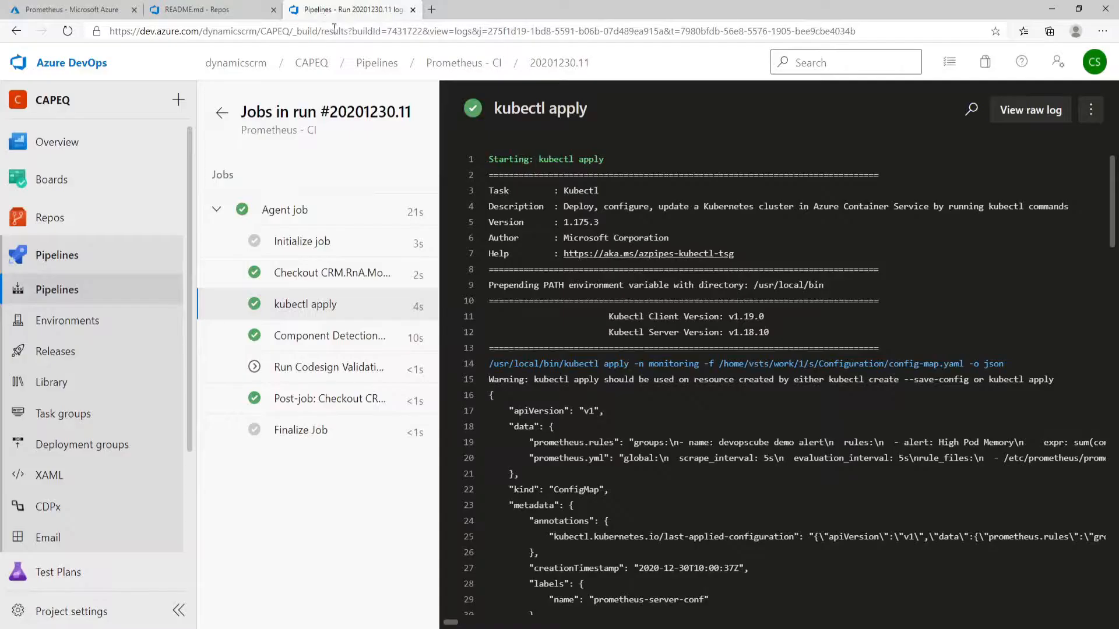
{"action": "left_click", "coordinate": [242, 11]}
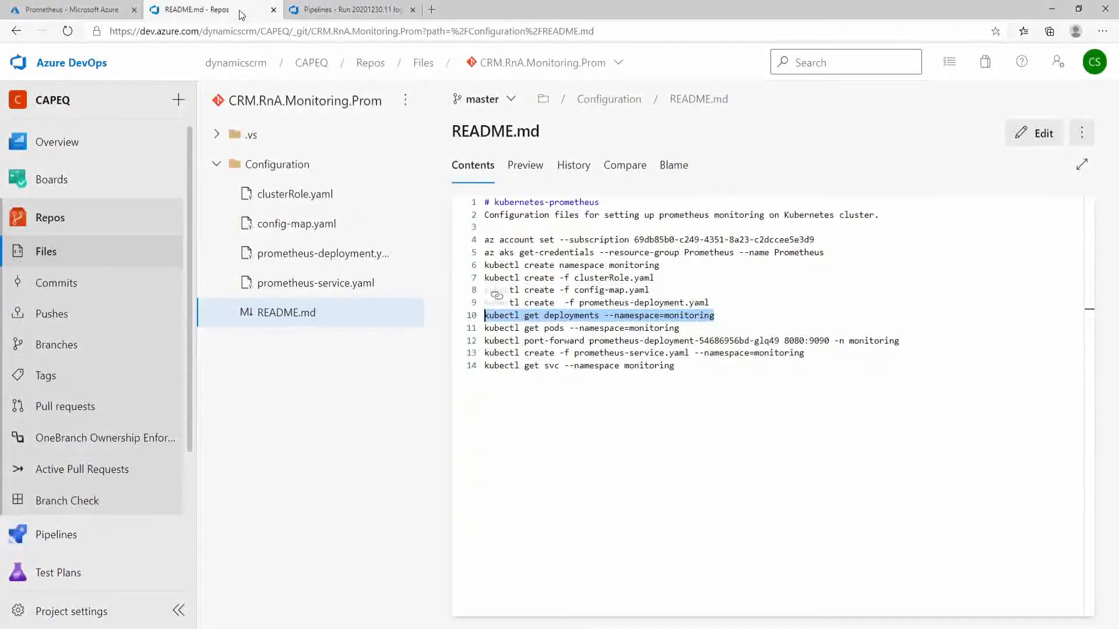
{"action": "left_click_drag", "start_coordinate": [680, 329], "coordinate": [485, 330]}
{"action": "key", "text": "ctrl+c"}
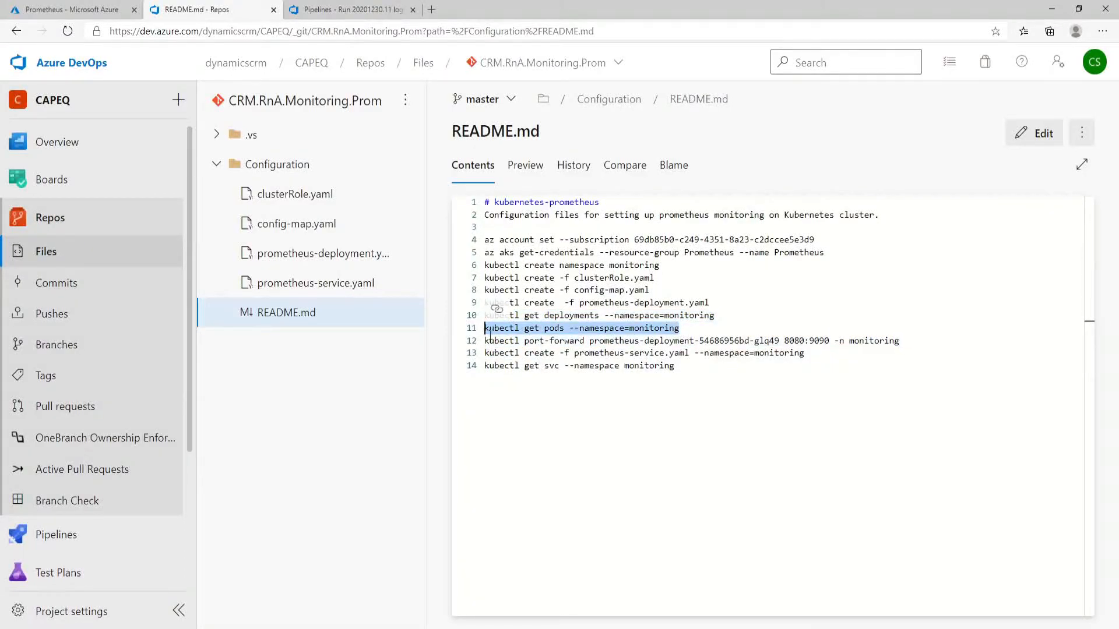
{"action": "left_click", "coordinate": [57, 11]}
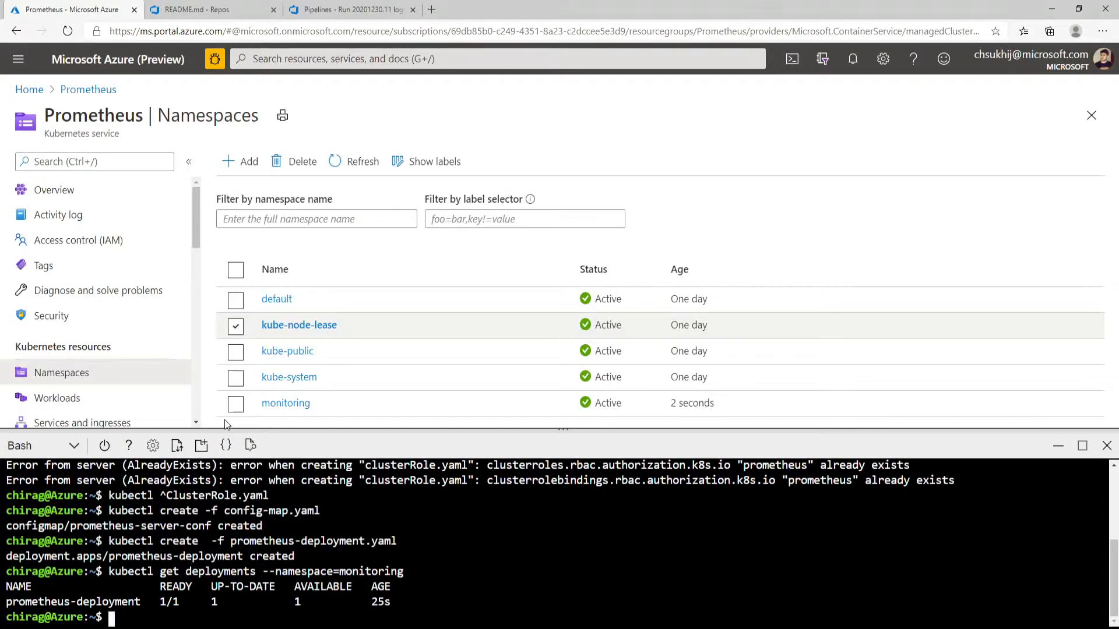
{"action": "key", "text": "ctrl+v"}
{"action": "key", "text": "Return"}
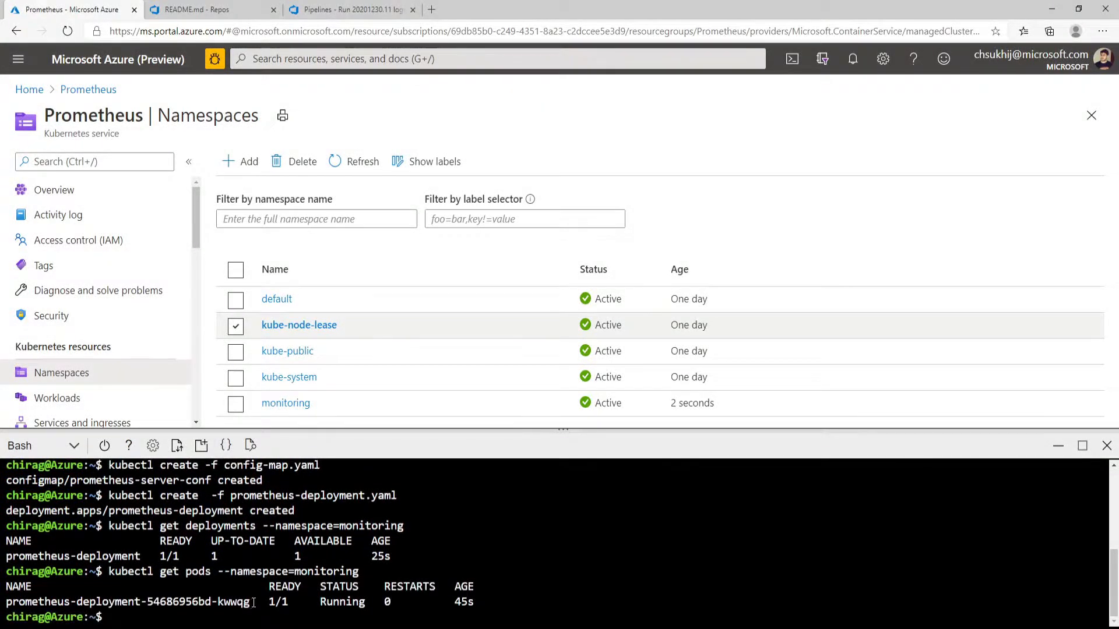
{"action": "left_click_drag", "start_coordinate": [254, 601], "coordinate": [6, 603]}
{"action": "left_click", "coordinate": [17, 609]}
{"action": "left_click_drag", "start_coordinate": [8, 600], "coordinate": [251, 602]}
{"action": "left_click", "coordinate": [250, 602]}
Copy the README's kubectl port-forward command and paste it at the Cloud Shell prompt
{"action": "left_click", "coordinate": [250, 11]}
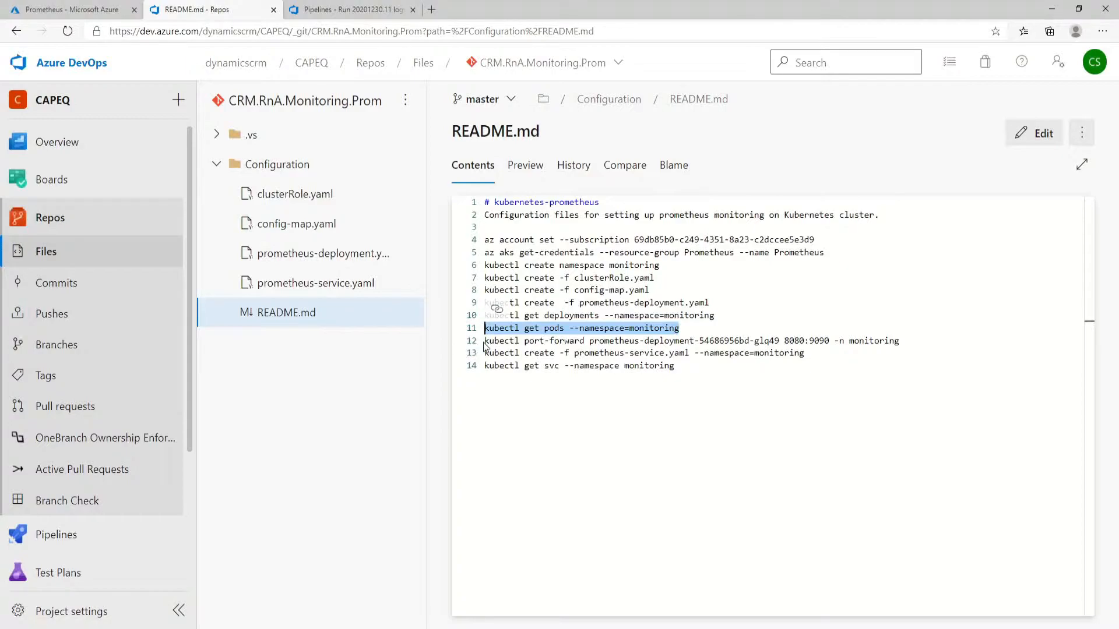
{"action": "left_click_drag", "start_coordinate": [902, 342], "coordinate": [482, 347]}
{"action": "key", "text": "ctrl+c"}
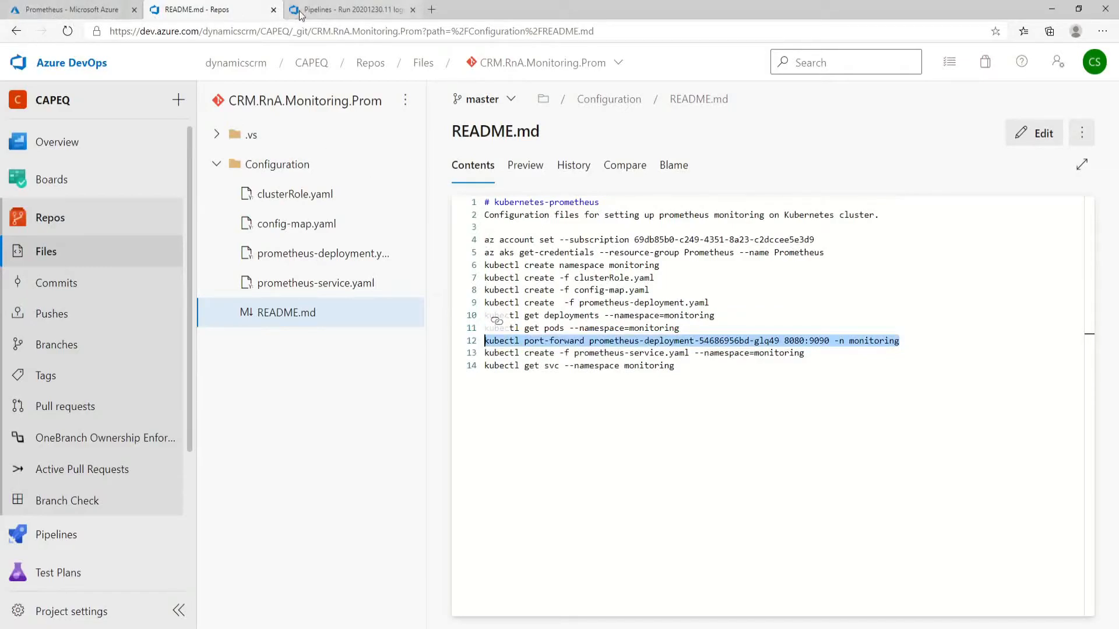
{"action": "right_click", "coordinate": [537, 338]}
{"action": "left_click", "coordinate": [569, 457]}
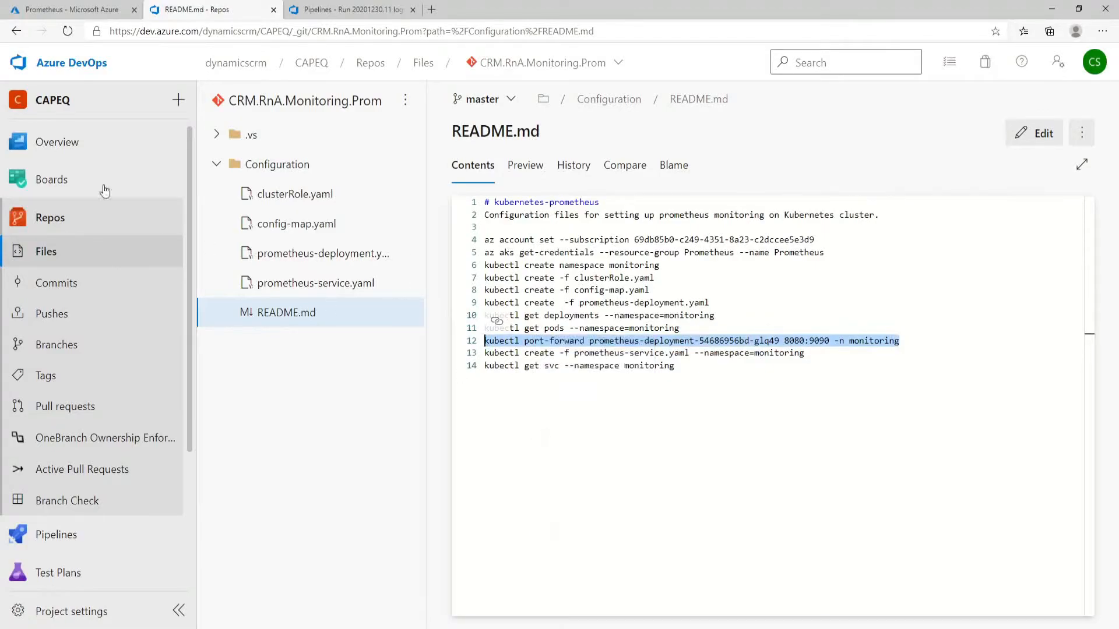
{"action": "left_click", "coordinate": [69, 11]}
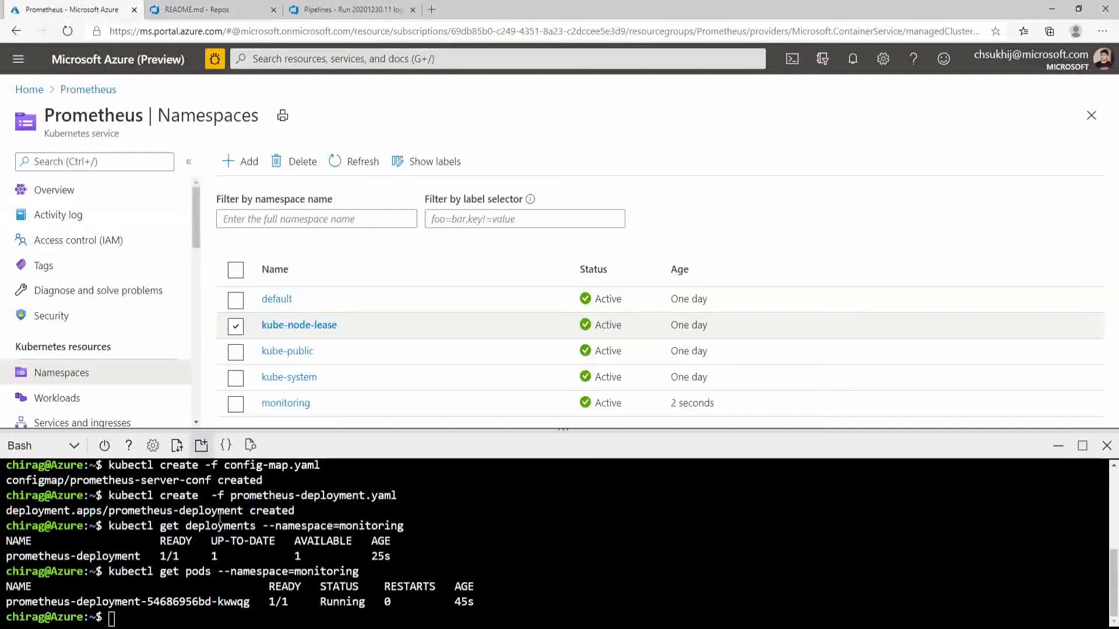
{"action": "key", "text": "ctrl+v"}
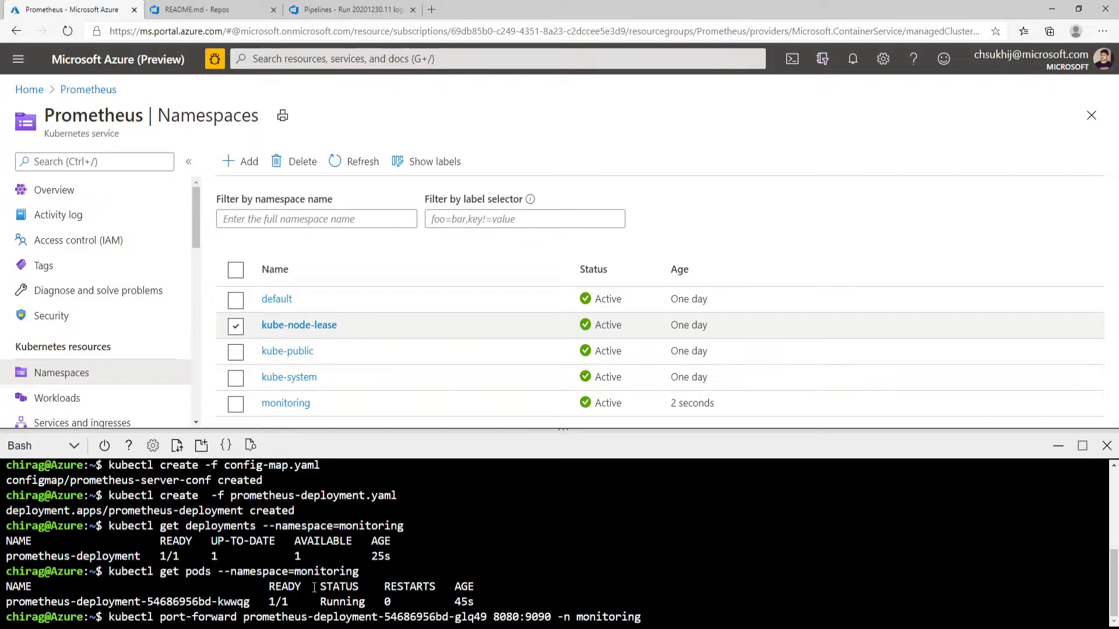
Replace the port-forward command's pod name with prometheus-deployment-54686956bd-kwwqg, and run and stop the forwarding of 8080:9090
{"action": "key", "text": "Left"}
{"action": "key", "text": "Left"}
{"action": "key", "text": "Left"}
{"action": "key", "text": "Left"}
{"action": "key", "text": "Left"}
{"action": "key", "text": "Left"}
{"action": "key", "text": "Left"}
{"action": "key", "text": "Left"}
{"action": "key", "text": "Left"}
{"action": "key", "text": "Left"}
{"action": "key", "text": "Left"}
{"action": "key", "text": "Left"}
{"action": "key", "text": "Left"}
{"action": "key", "text": "Left"}
{"action": "key", "text": "Left"}
{"action": "key", "text": "Left"}
{"action": "key", "text": "Left"}
{"action": "key", "text": "Left"}
{"action": "key", "text": "Left"}
{"action": "key", "text": "Left"}
{"action": "key", "text": "BackSpace"}
{"action": "key", "text": "BackSpace"}
{"action": "key", "text": "BackSpace"}
{"action": "key", "text": "BackSpace"}
{"action": "key", "text": "BackSpace"}
{"action": "key", "text": "BackSpace"}
{"action": "key", "text": "BackSpace"}
{"action": "key", "text": "BackSpace"}
{"action": "key", "text": "BackSpace"}
{"action": "key", "text": "BackSpace"}
{"action": "key", "text": "BackSpace"}
{"action": "key", "text": "BackSpace"}
{"action": "key", "text": "BackSpace"}
{"action": "key", "text": "BackSpace"}
{"action": "key", "text": "BackSpace"}
{"action": "key", "text": "BackSpace"}
{"action": "key", "text": "BackSpace"}
{"action": "key", "text": "BackSpace"}
{"action": "key", "text": "BackSpace"}
{"action": "key", "text": "BackSpace"}
{"action": "key", "text": "BackSpace"}
{"action": "key", "text": "BackSpace"}
{"action": "key", "text": "BackSpace"}
{"action": "key", "text": "BackSpace"}
{"action": "key", "text": "BackSpace"}
{"action": "key", "text": "BackSpace"}
{"action": "key", "text": "BackSpace"}
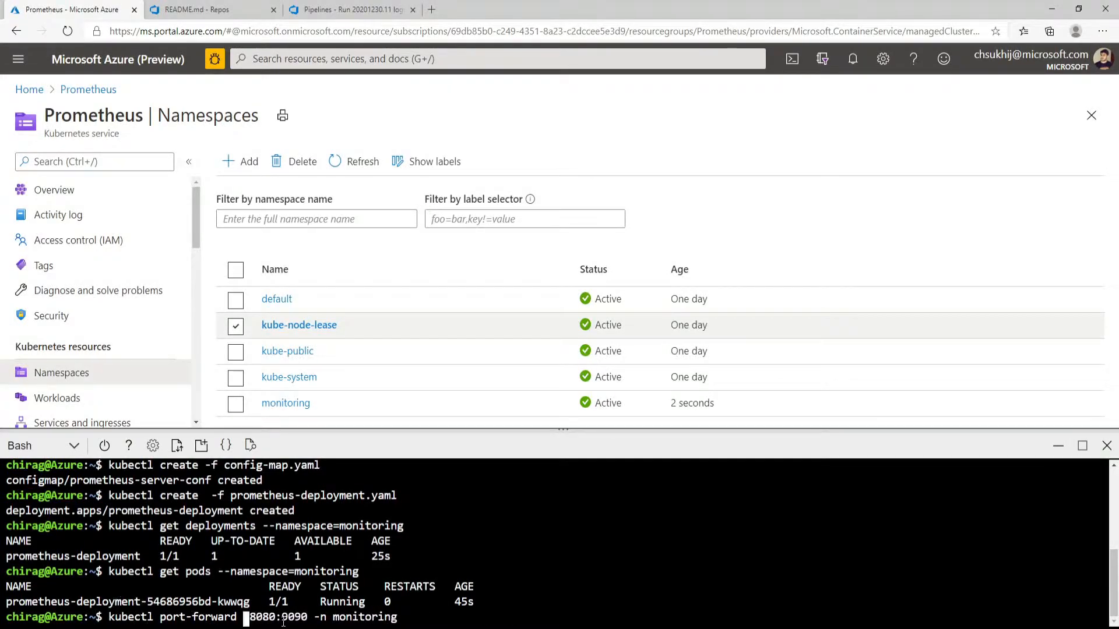
{"action": "left_click_drag", "start_coordinate": [251, 602], "coordinate": [7, 606]}
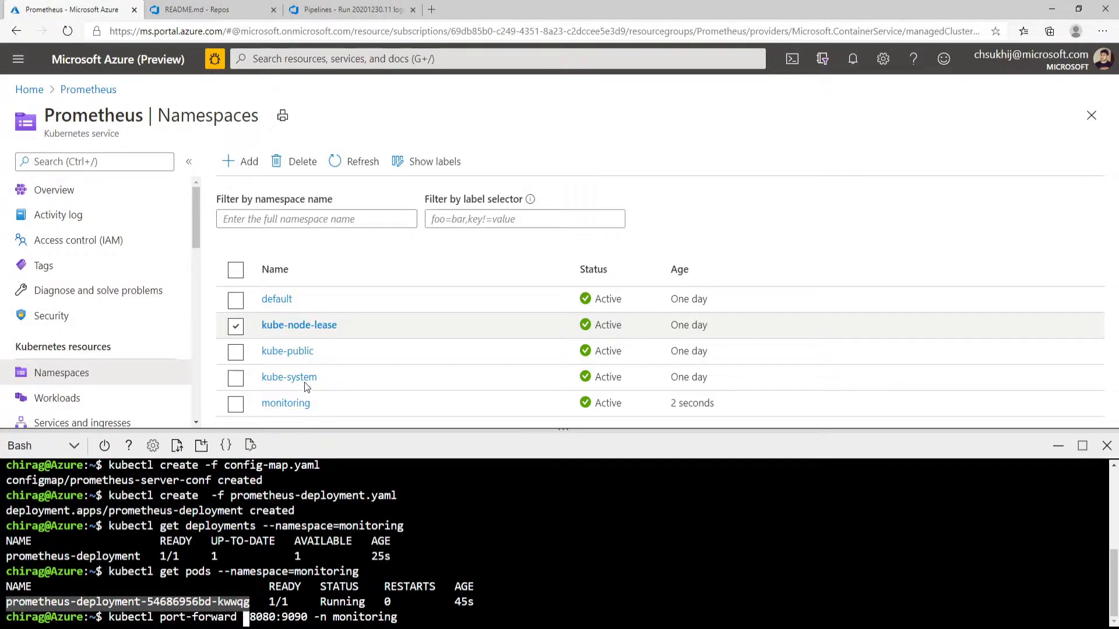
{"action": "type", "text": "prometheus-deployment-54686956bd-kwwqg"}
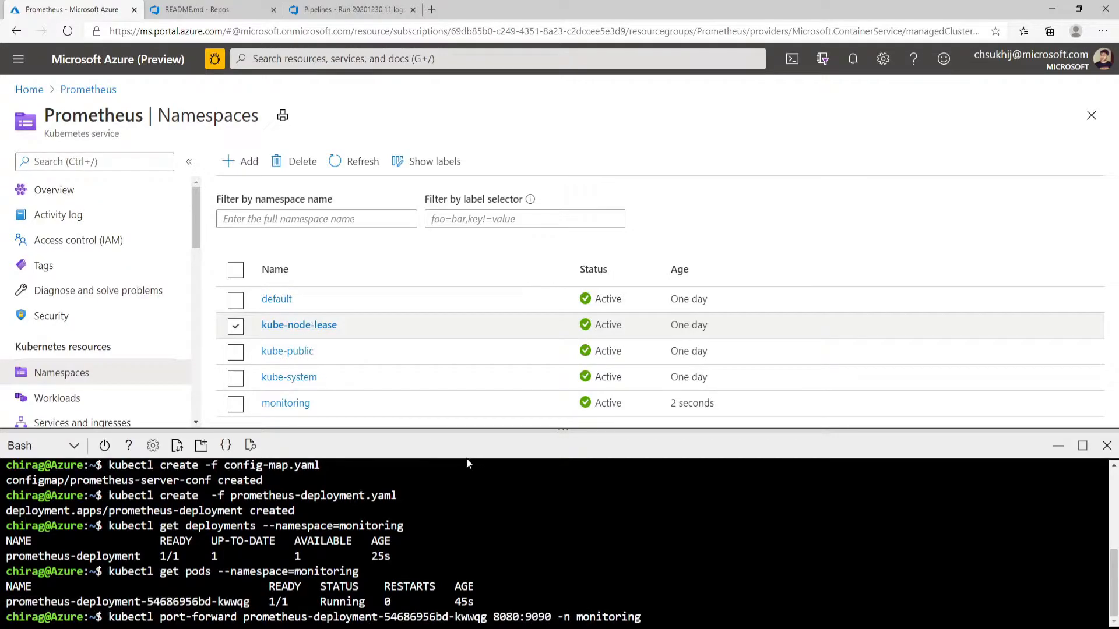
{"action": "key", "text": "Return"}
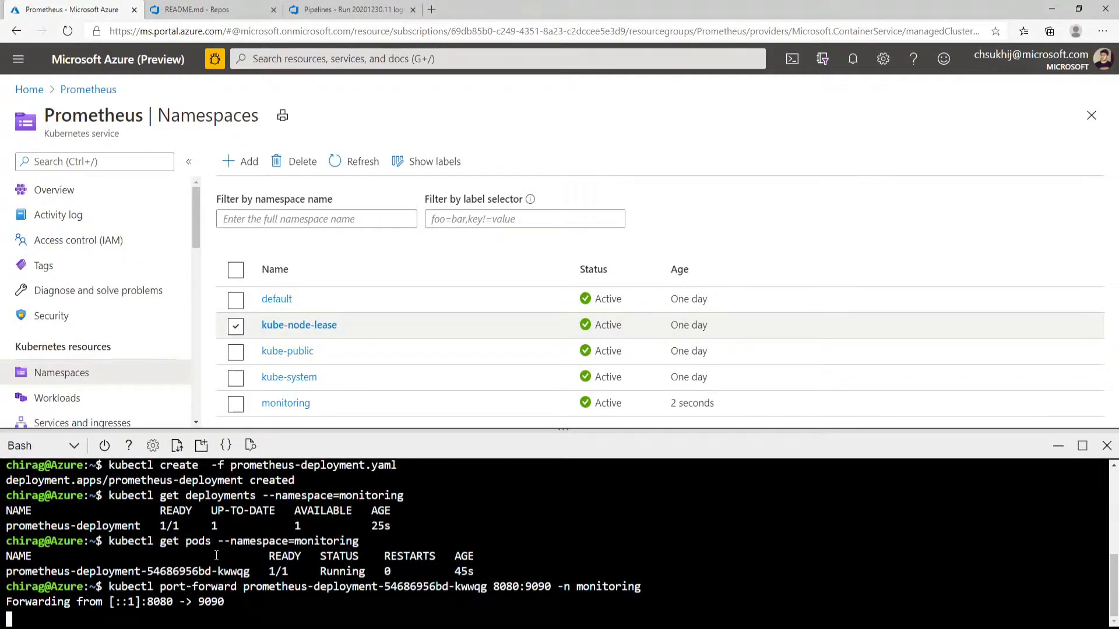
{"action": "key", "text": "ctrl+c"}
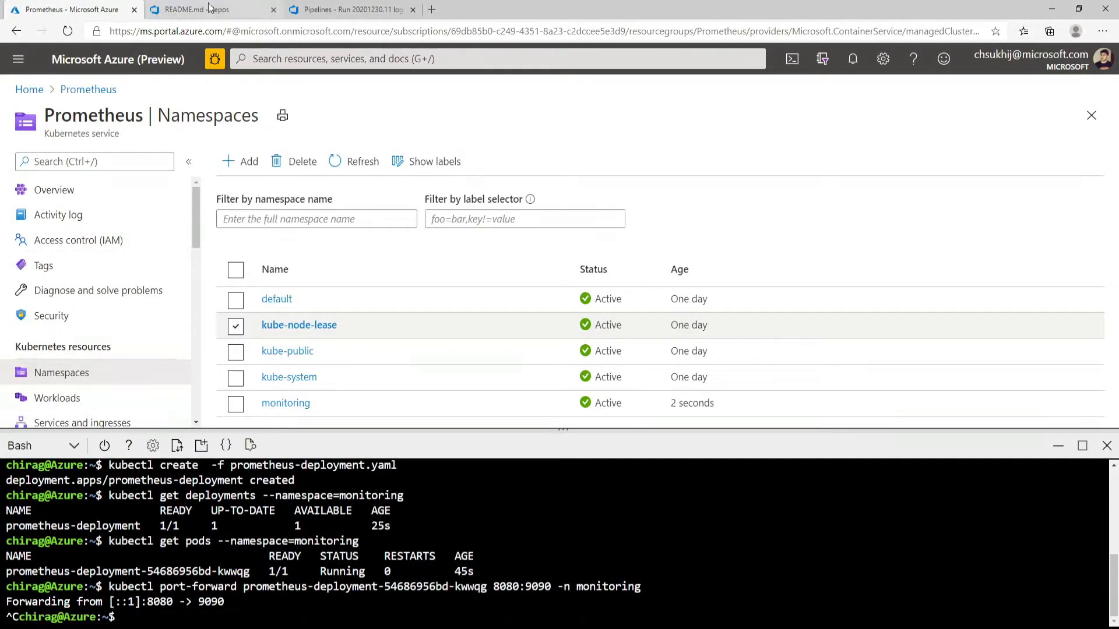
Copy "kubectl create -f prometheus-service.yaml --namespace=monitoring" from the README and run it in Cloud Shell
{"action": "left_click", "coordinate": [253, 16]}
{"action": "left_click", "coordinate": [617, 353]}
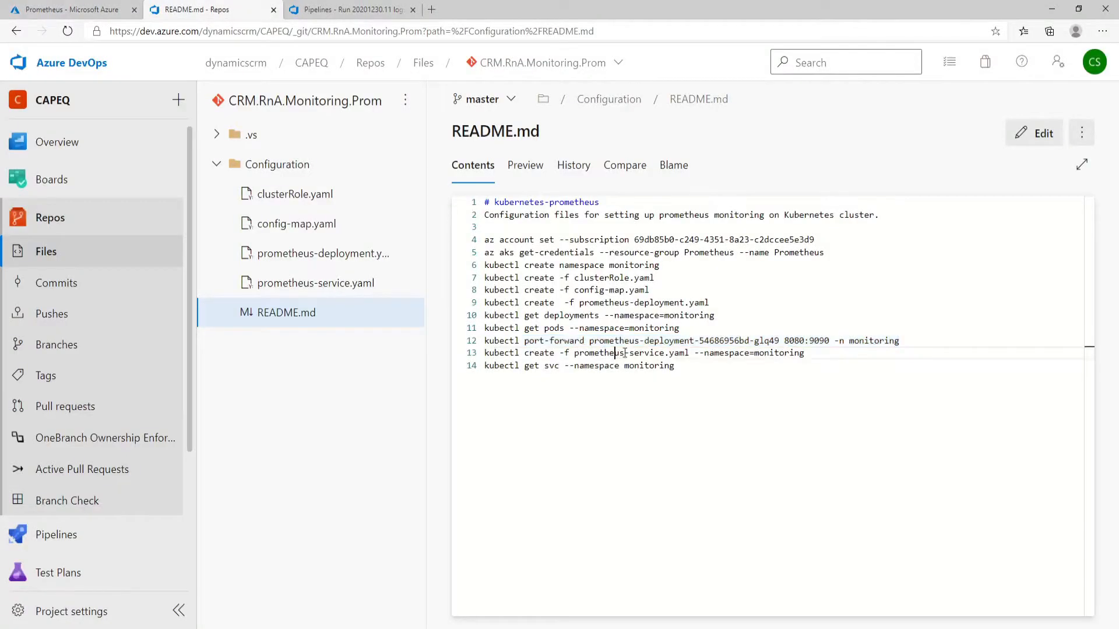
{"action": "left_click_drag", "start_coordinate": [807, 352], "coordinate": [483, 358]}
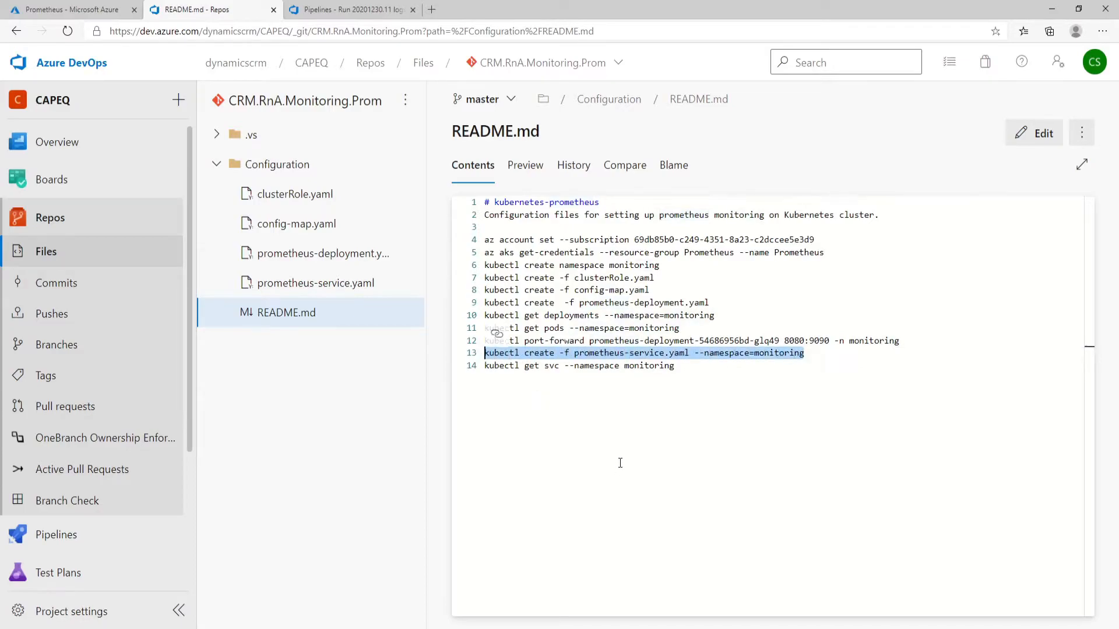
{"action": "left_click", "coordinate": [80, 10]}
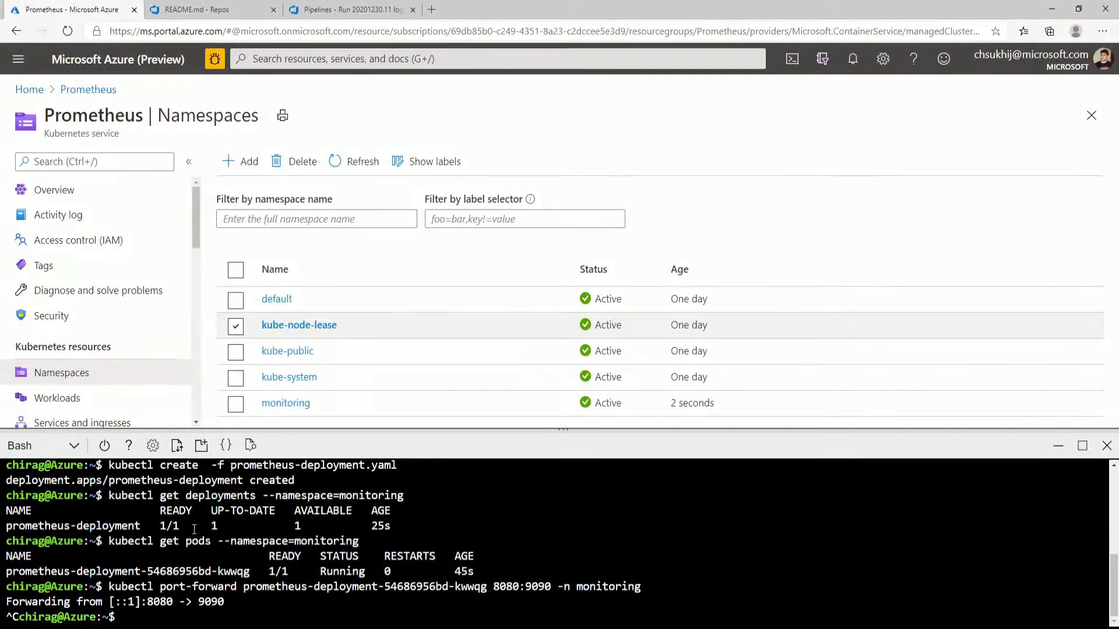
{"action": "key", "text": "ctrl+v"}
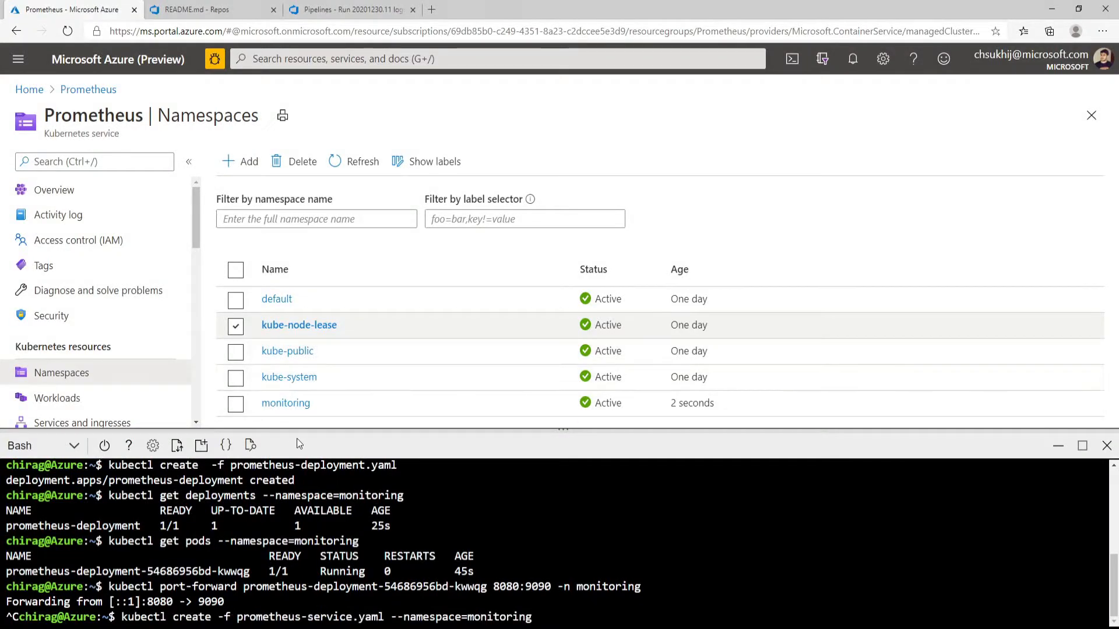
{"action": "key", "text": "Return"}
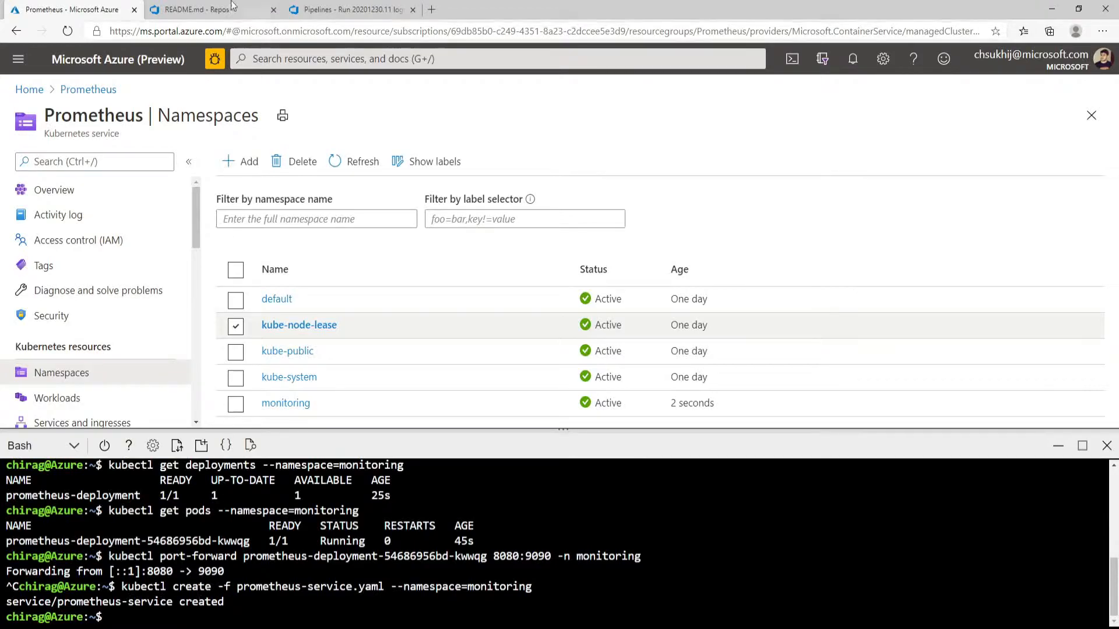
Copy "kubectl get svc --namespace monitoring" from the README and run it in Cloud Shell
{"action": "left_click", "coordinate": [323, 13]}
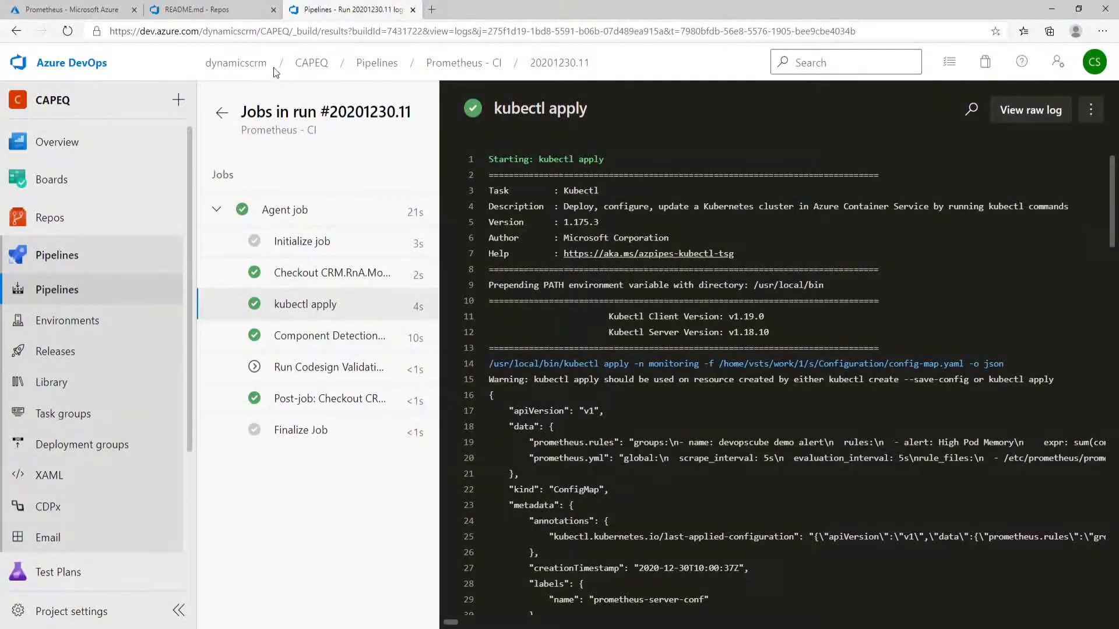
{"action": "left_click", "coordinate": [228, 11]}
{"action": "left_click_drag", "start_coordinate": [673, 368], "coordinate": [475, 372]}
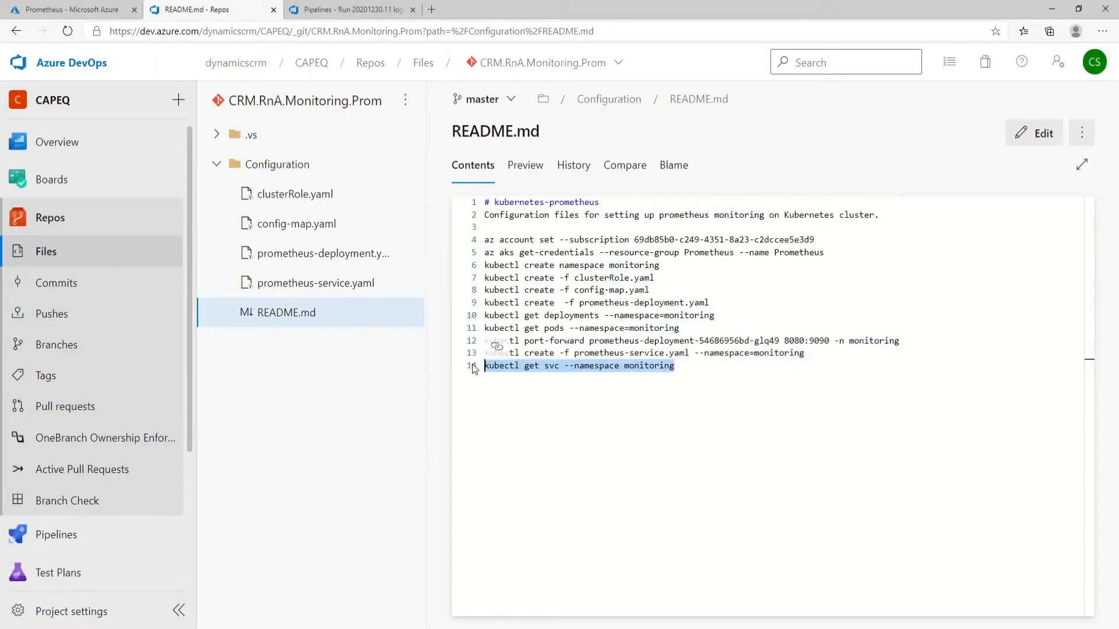
{"action": "left_click", "coordinate": [69, 10]}
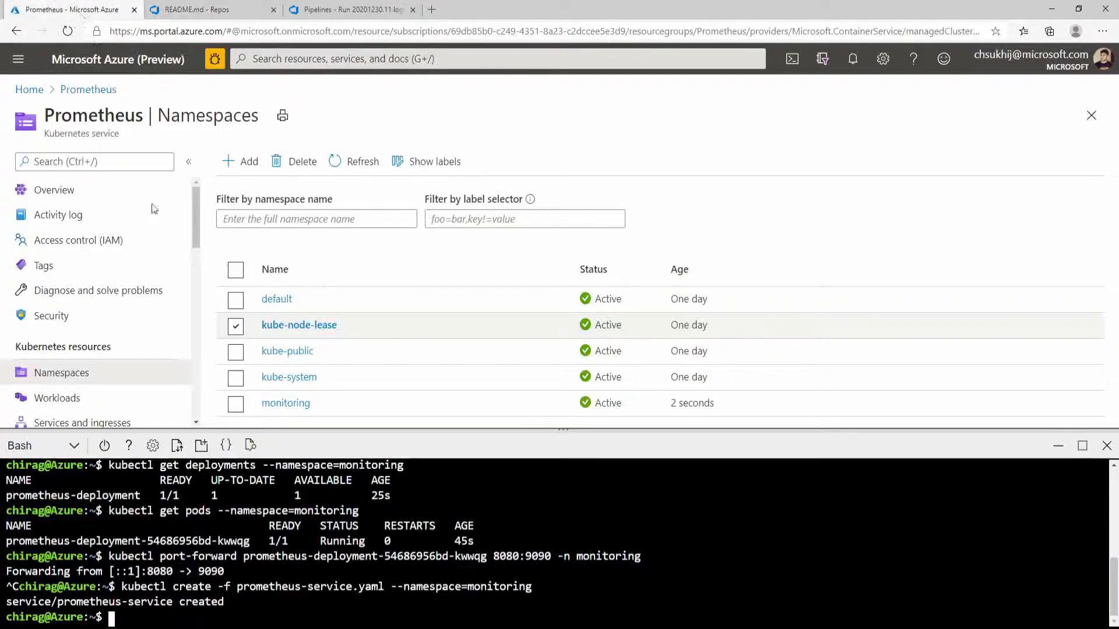
{"action": "key", "text": "ctrl+v"}
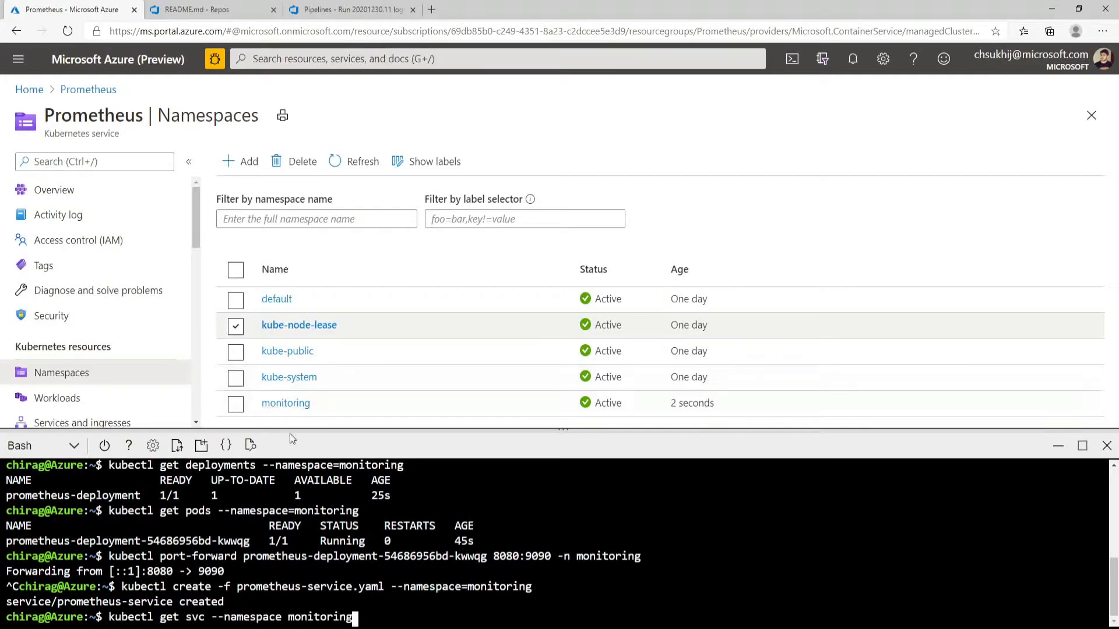
{"action": "key", "text": "Return"}
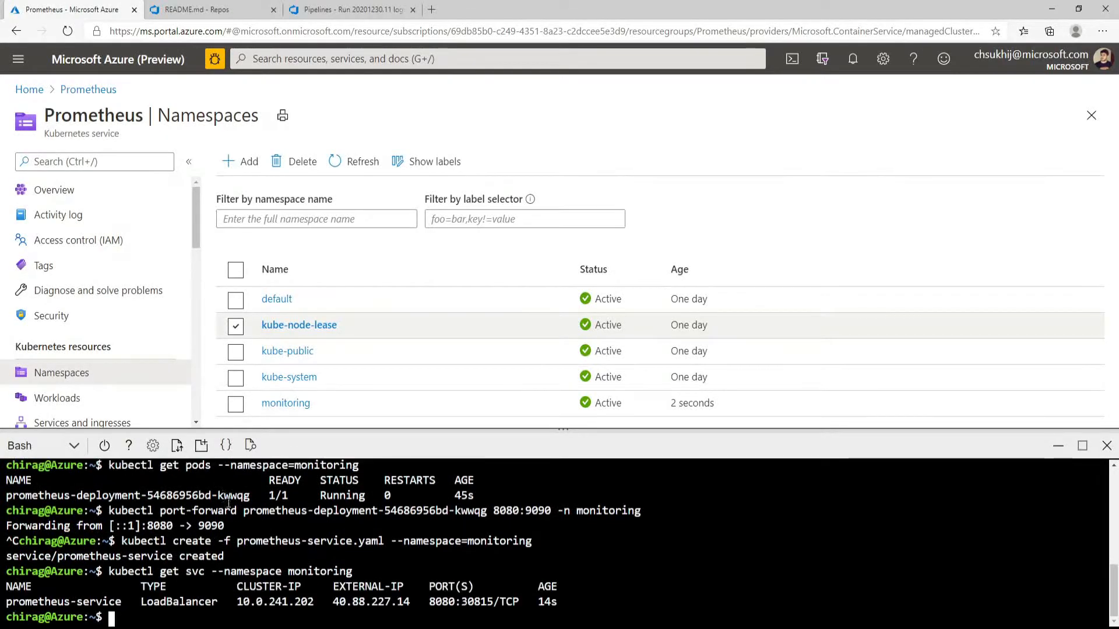
Examine the type and external IP address of prometheus-service in the command output
{"action": "left_click_drag", "start_coordinate": [8, 603], "coordinate": [218, 602]}
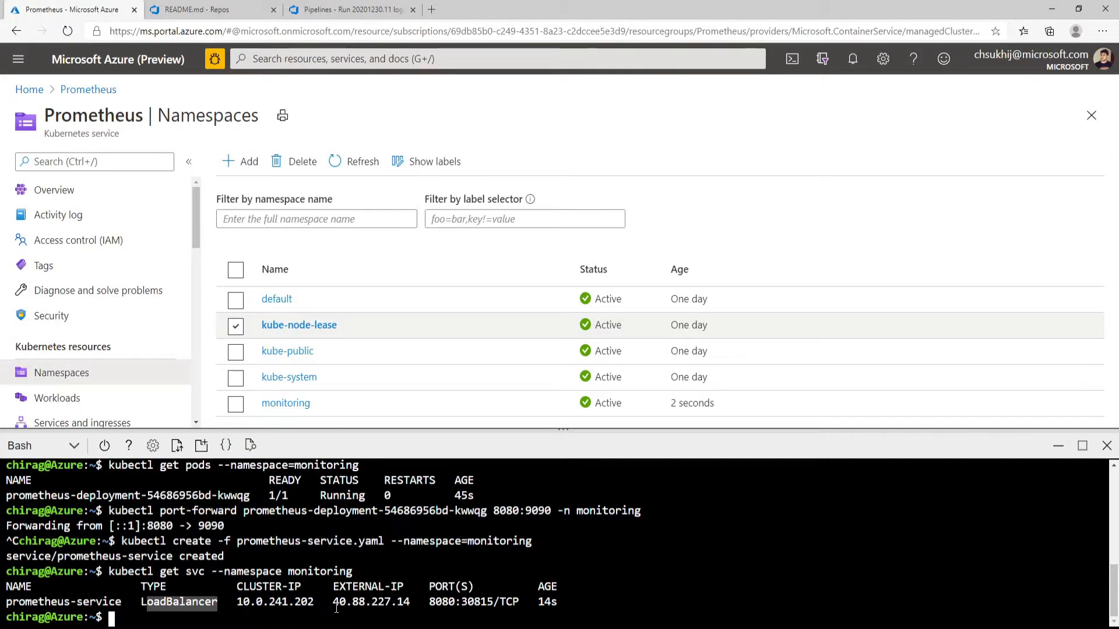
{"action": "left_click_drag", "start_coordinate": [334, 602], "coordinate": [411, 604]}
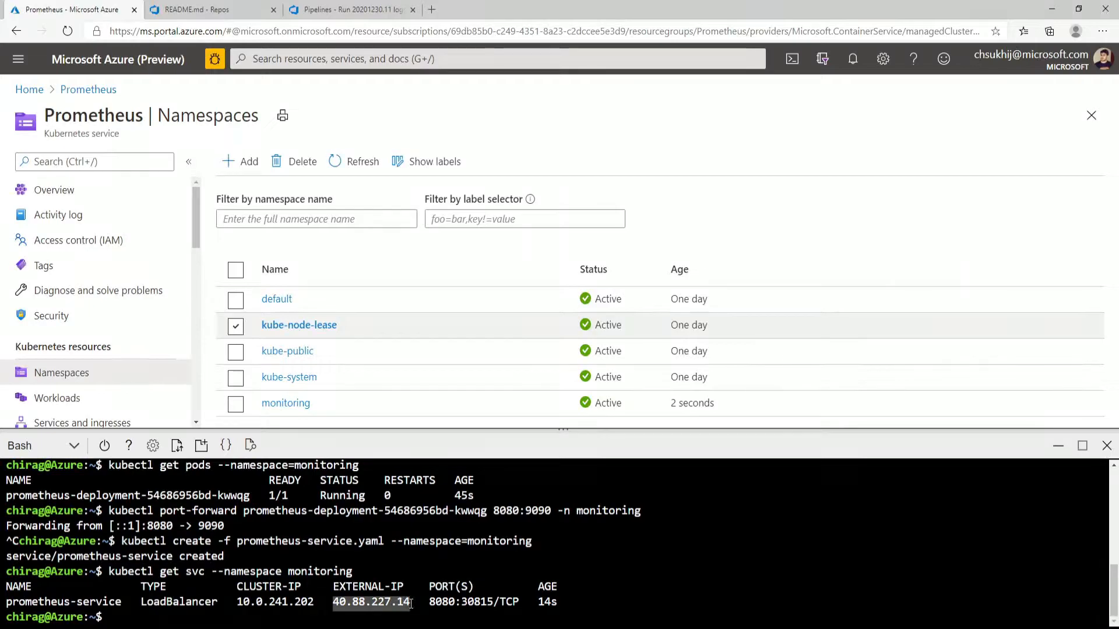
{"action": "left_click", "coordinate": [411, 603]}
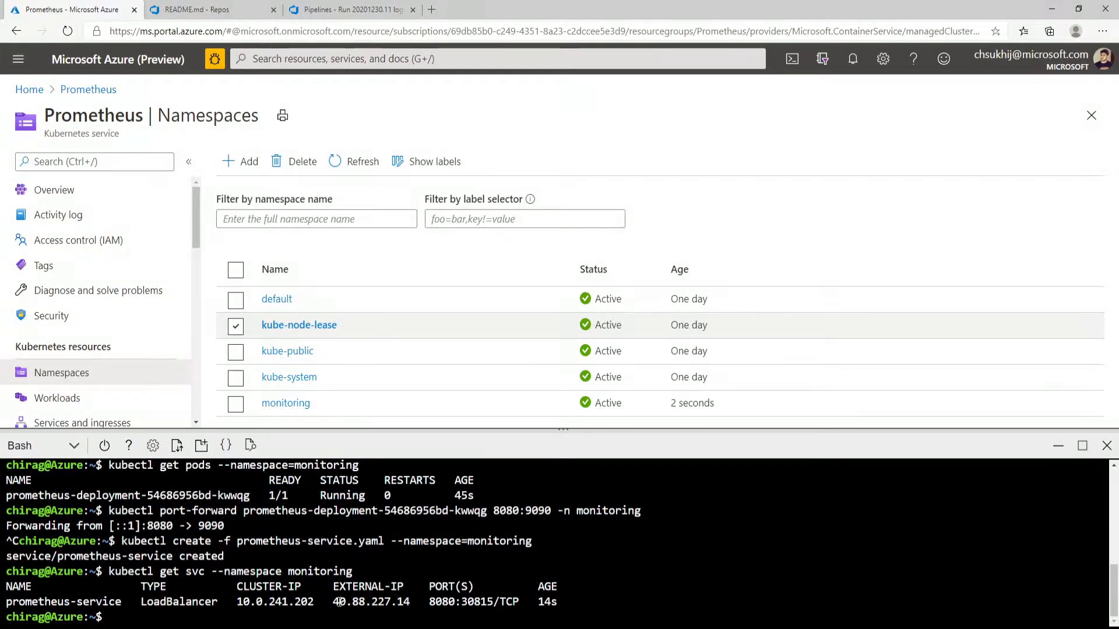
{"action": "left_click_drag", "start_coordinate": [333, 603], "coordinate": [413, 603]}
{"action": "left_click", "coordinate": [357, 472]}
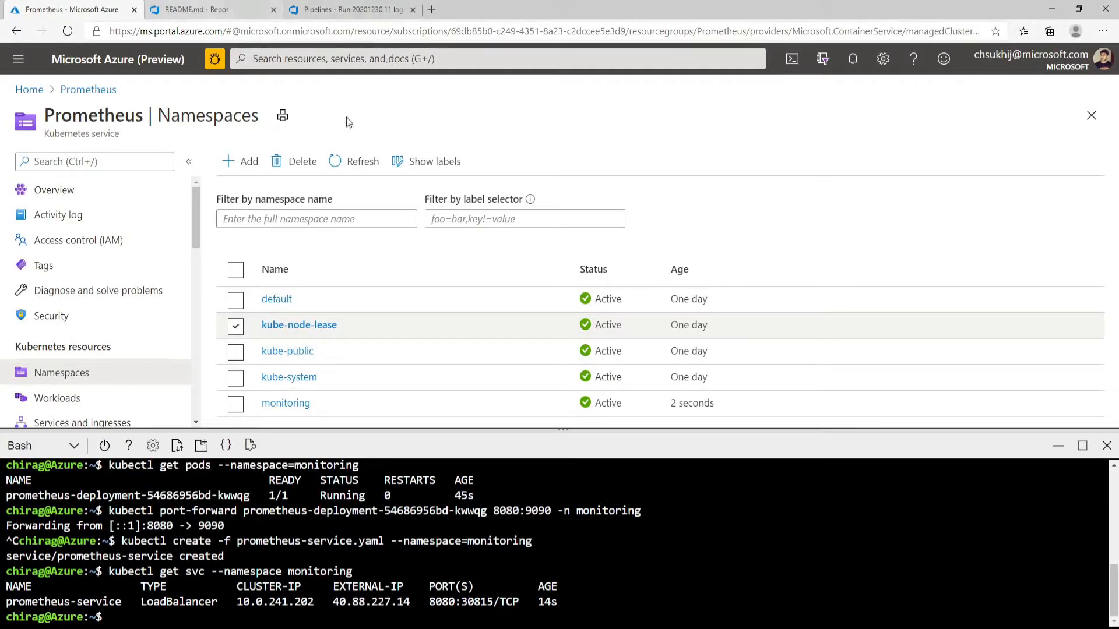
Examine the agent job's logs in pipeline run #20201230.11, including Checkout, kubectl apply and Finalize Job, and return to the run summary
{"action": "left_click", "coordinate": [331, 10]}
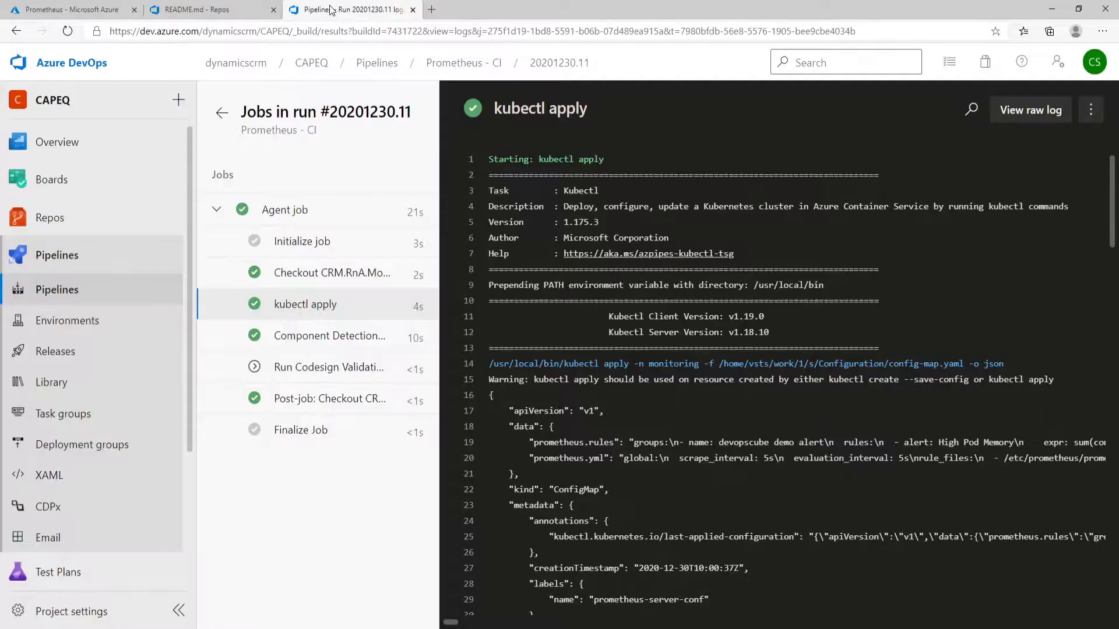
{"action": "left_click", "coordinate": [269, 272]}
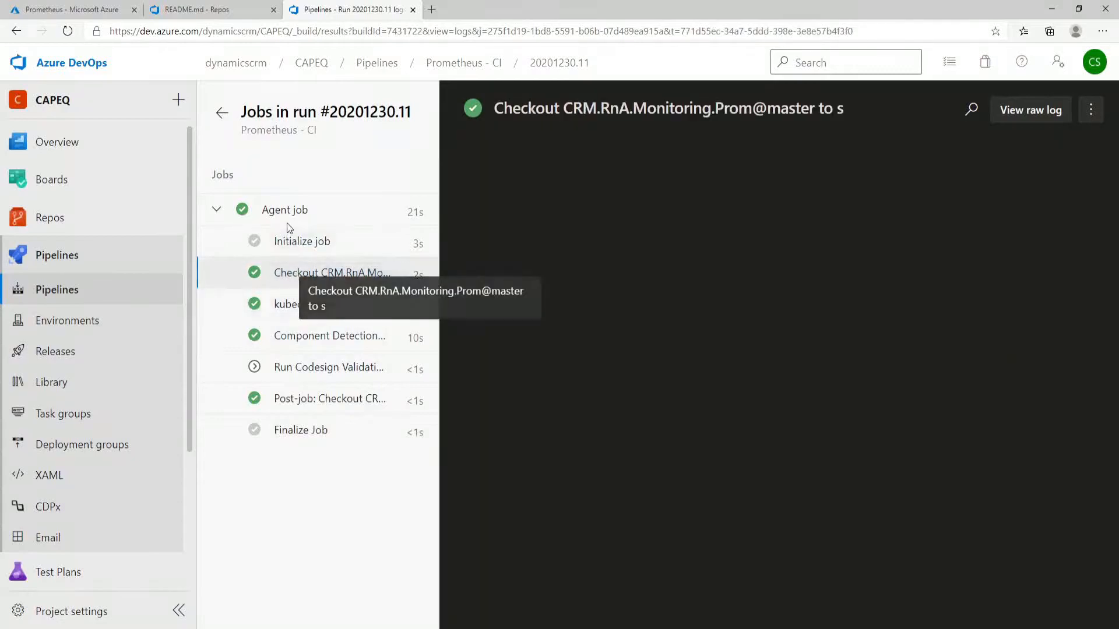
{"action": "left_click", "coordinate": [274, 215]}
{"action": "left_click", "coordinate": [216, 210]}
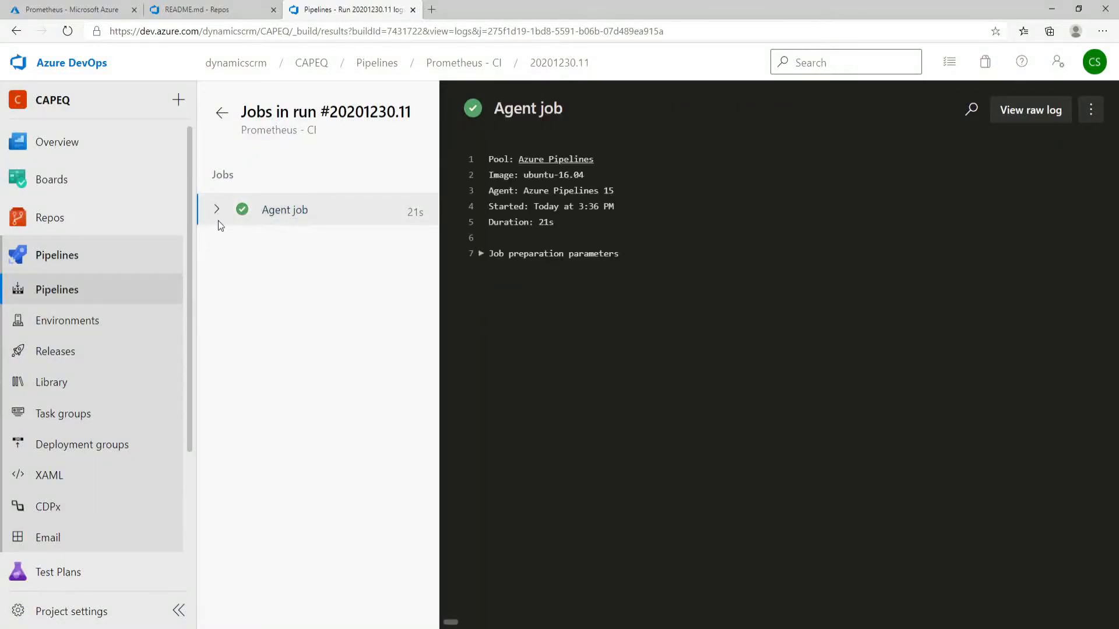
{"action": "left_click", "coordinate": [216, 210]}
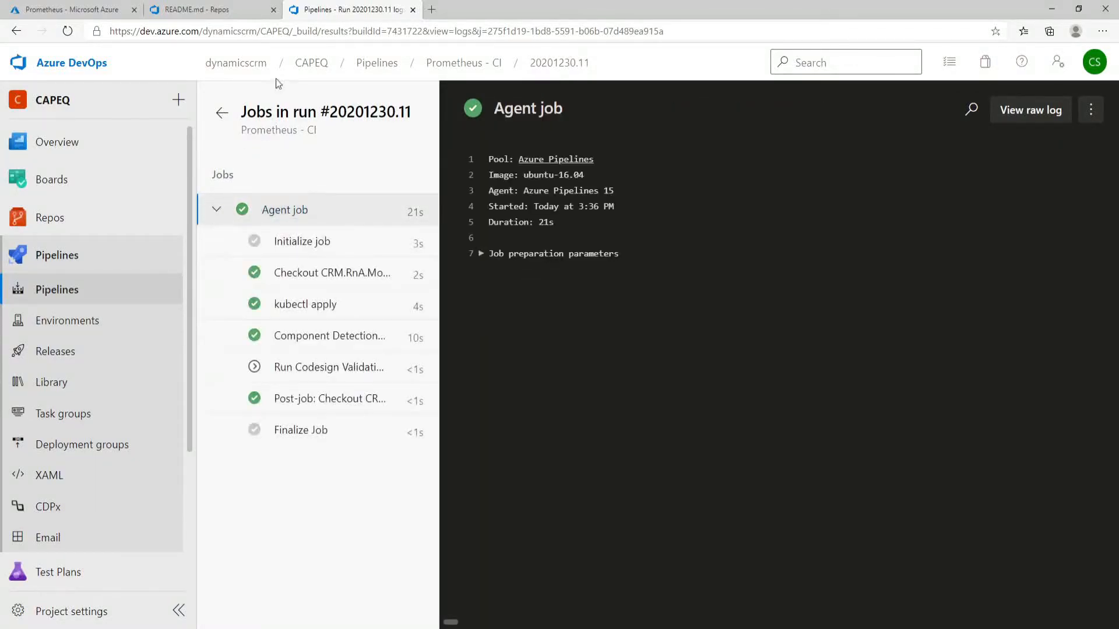
{"action": "left_click", "coordinate": [303, 305]}
{"action": "scroll", "coordinate": [468, 399], "scroll_direction": "down", "scroll_amount": 6}
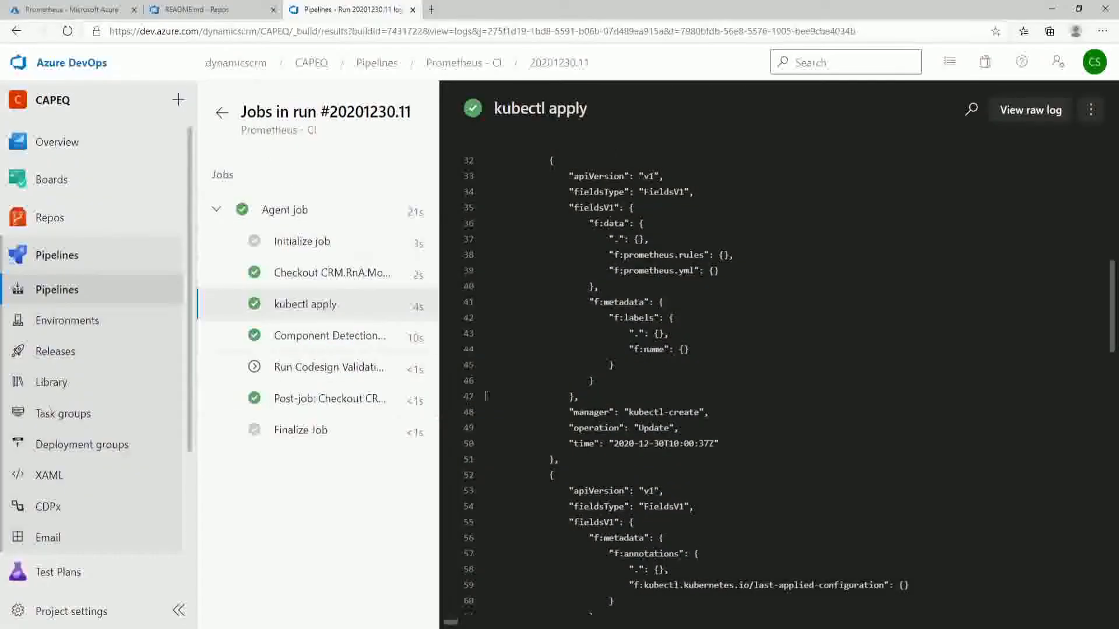
{"action": "scroll", "coordinate": [467, 399], "scroll_direction": "down", "scroll_amount": 10}
{"action": "left_click", "coordinate": [307, 400]}
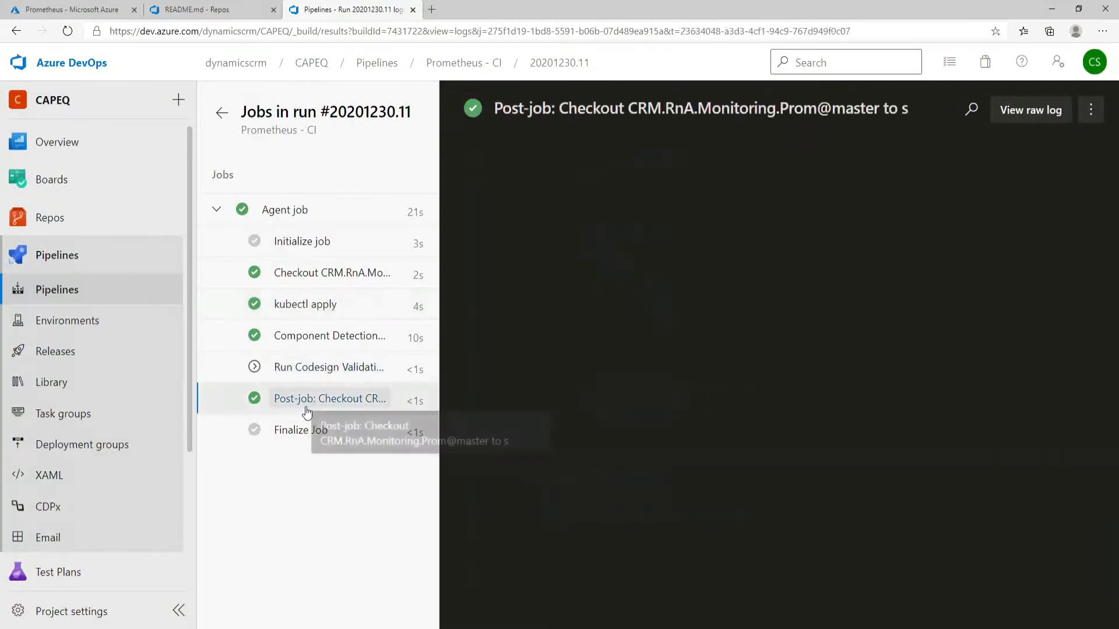
{"action": "left_click", "coordinate": [303, 432]}
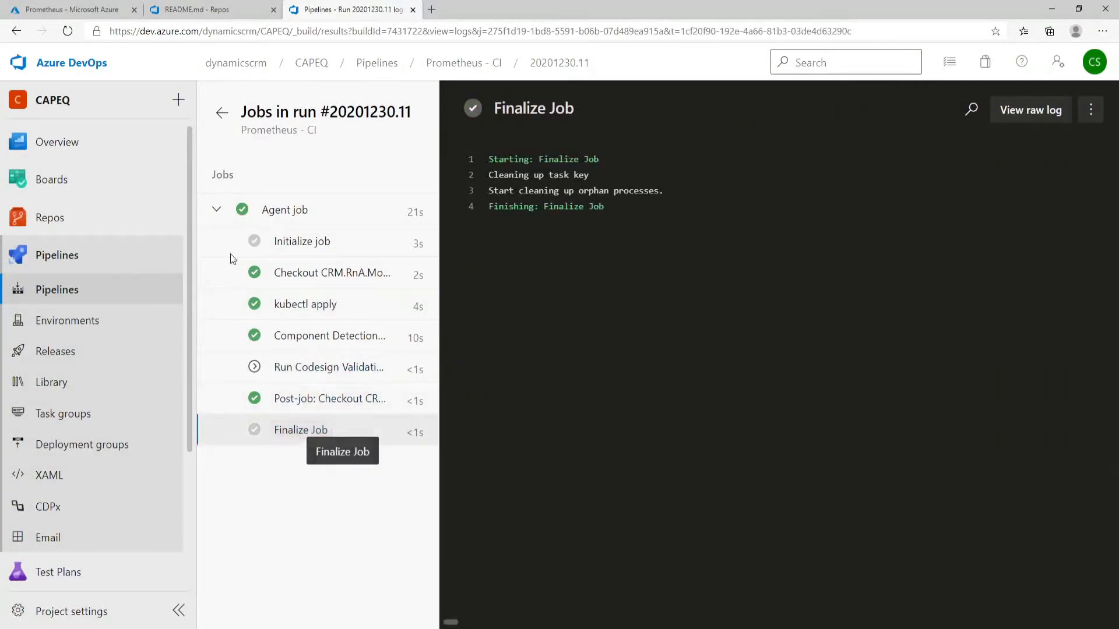
{"action": "left_click", "coordinate": [220, 211]}
{"action": "left_click", "coordinate": [222, 113]}
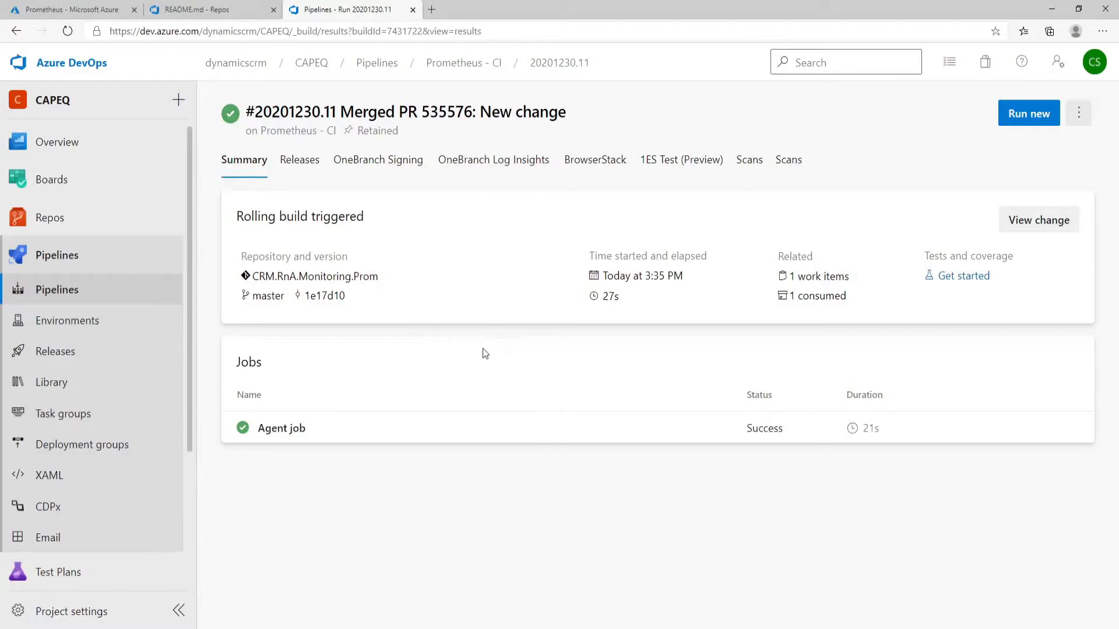
Copy prometheus-service's external IP from Cloud Shell and open 40.88.227.14:8080 in a new browser tab
{"action": "left_click", "coordinate": [208, 11]}
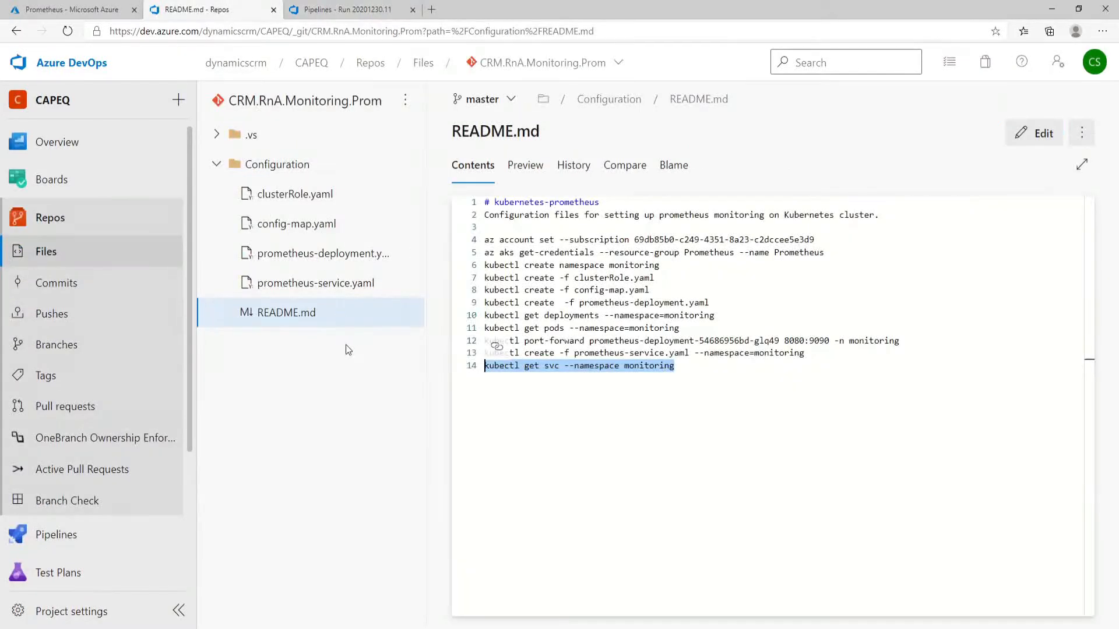
{"action": "left_click", "coordinate": [73, 10]}
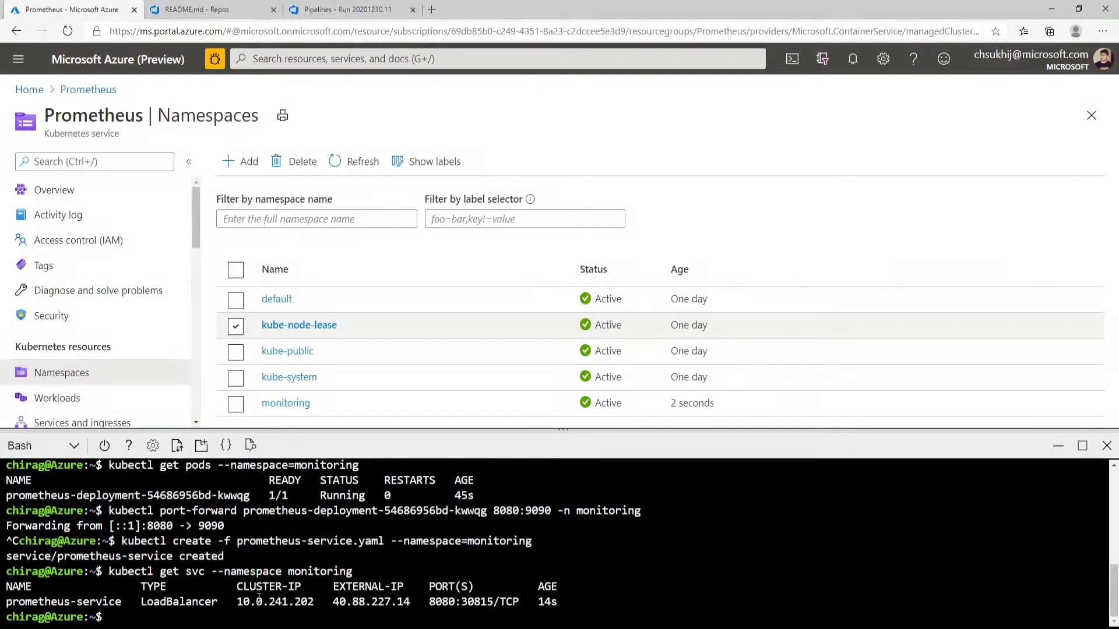
{"action": "left_click_drag", "start_coordinate": [334, 601], "coordinate": [411, 602]}
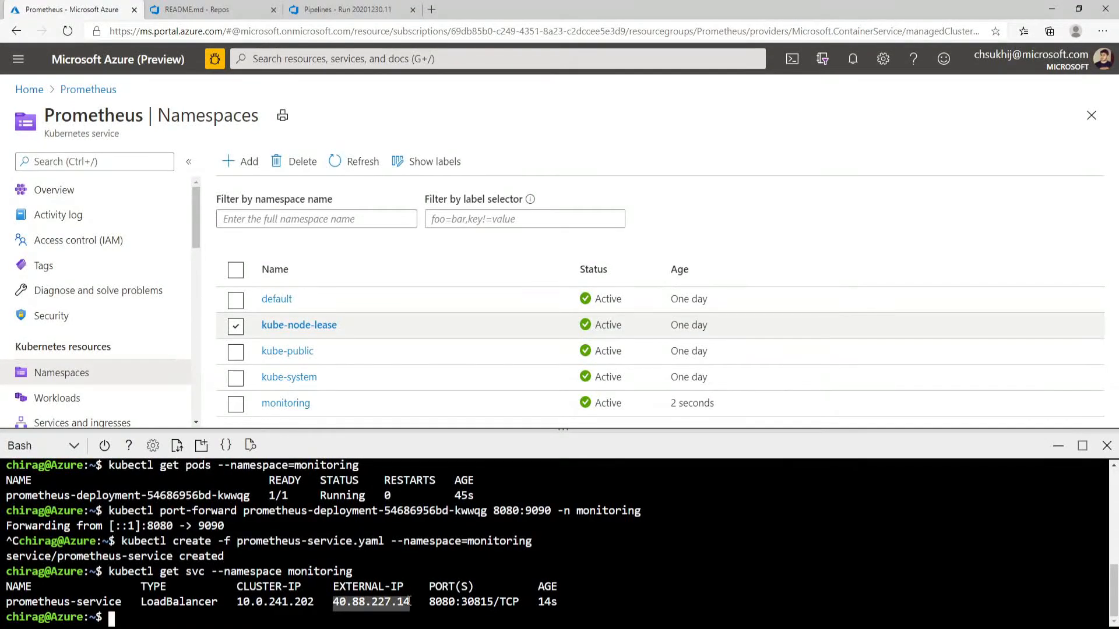
{"action": "left_click", "coordinate": [432, 10]}
{"action": "type", "text": "40.88.227.14"}
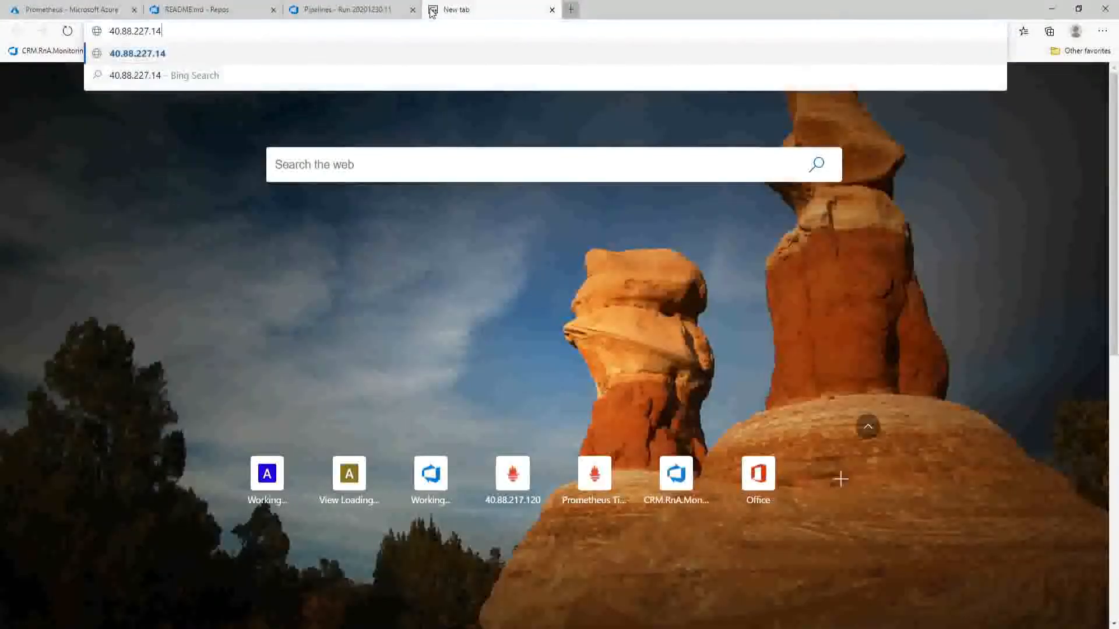
{"action": "type", "text": ":8080"}
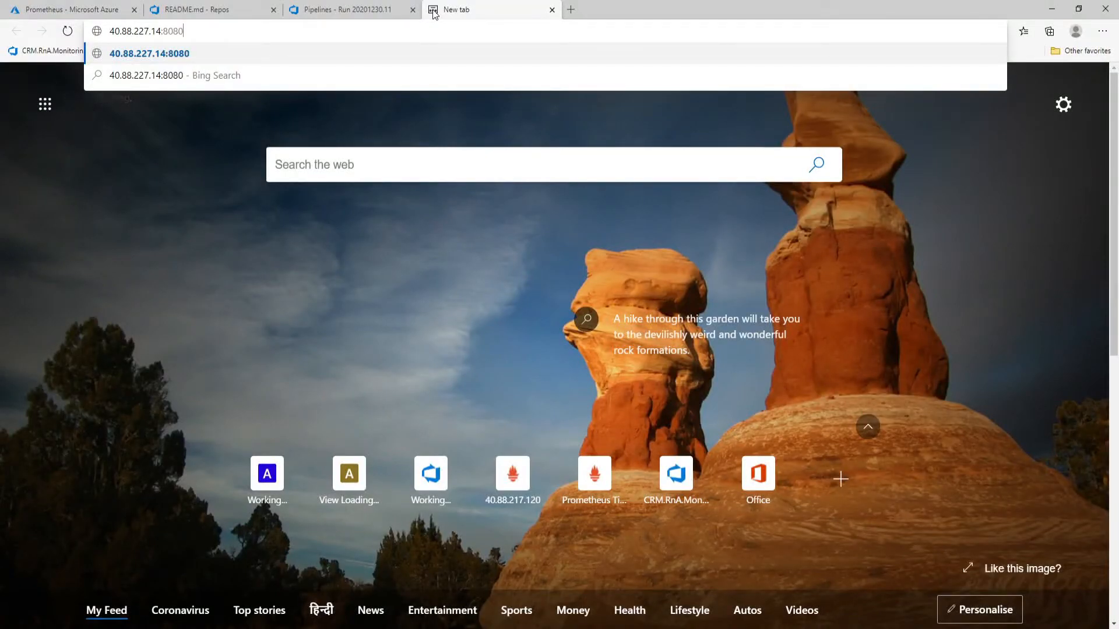
{"action": "key", "text": "Return"}
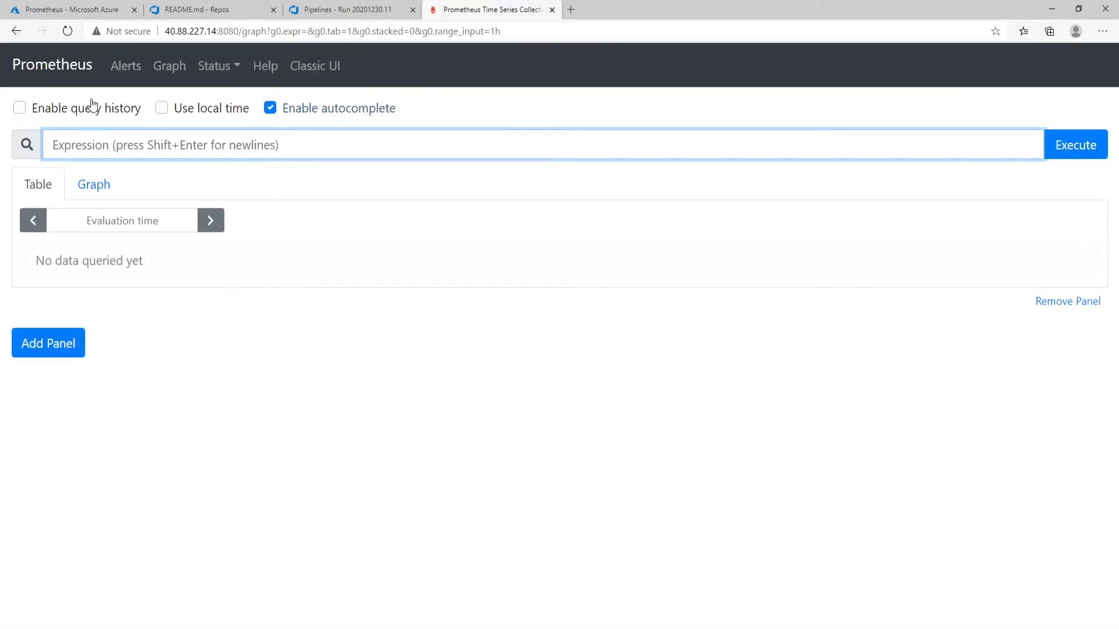
View the Prometheus alerts and expand the High Pod Memory alert to examine its rule and state
{"action": "left_click", "coordinate": [122, 66]}
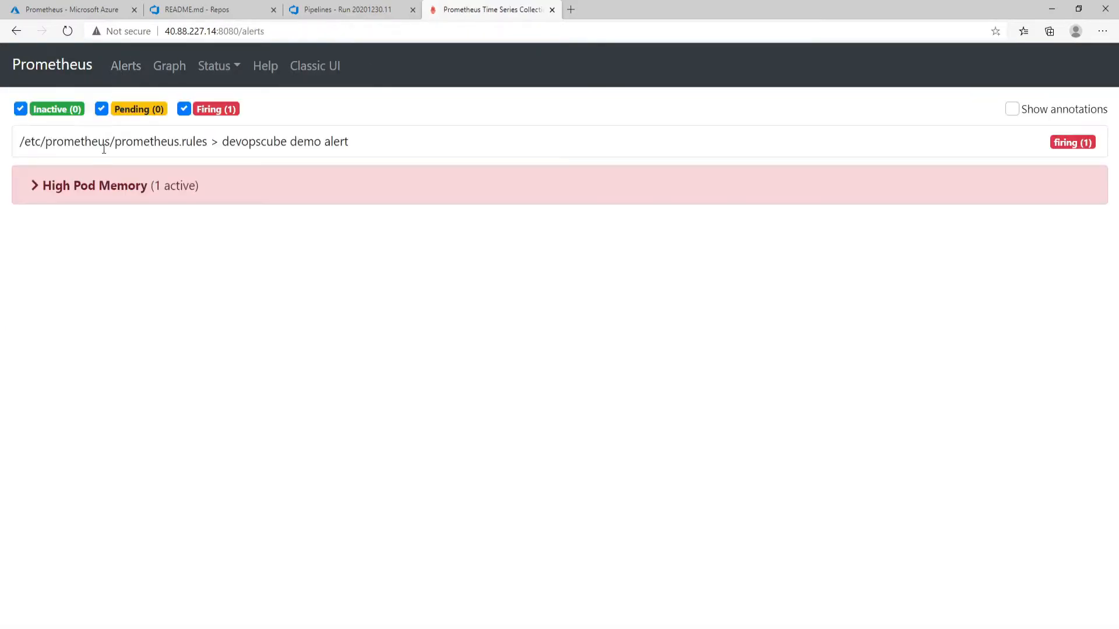
{"action": "left_click", "coordinate": [35, 184]}
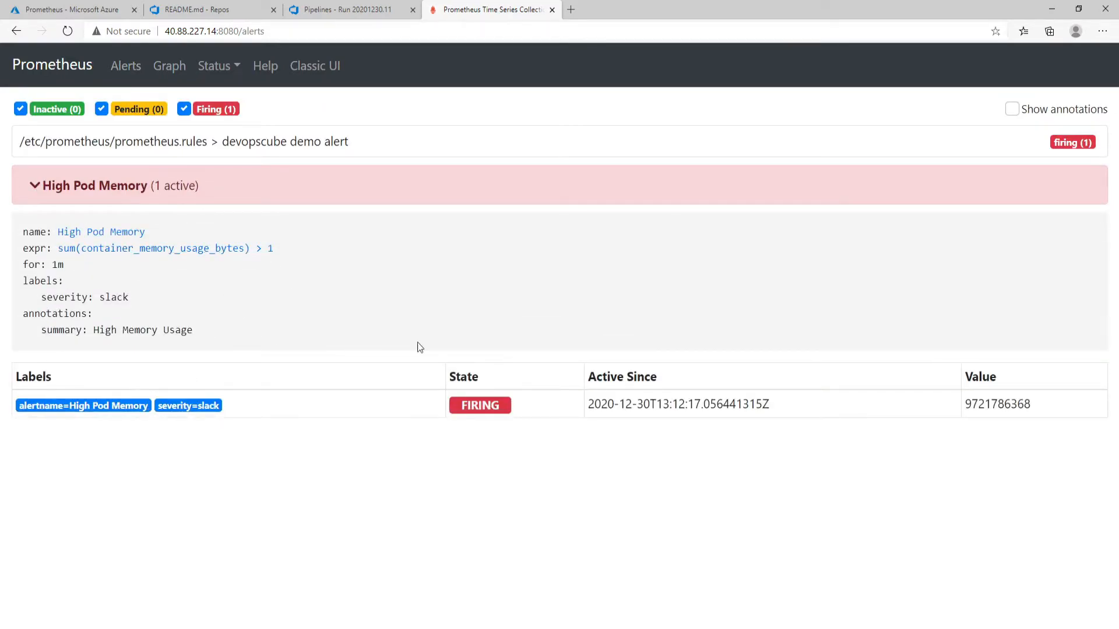
Open the Prometheus Targets page and examine the state, labels and scrape details of the Kubernetes endpoints
{"action": "left_click", "coordinate": [215, 67]}
{"action": "left_click", "coordinate": [233, 228]}
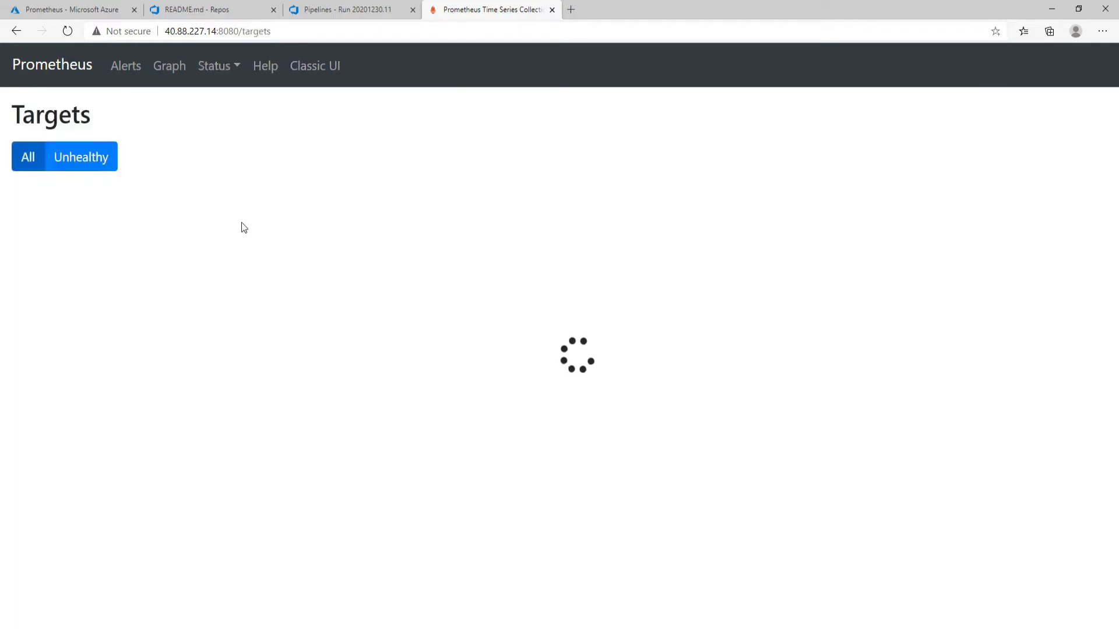
{"action": "scroll", "coordinate": [267, 311], "scroll_direction": "down", "scroll_amount": 20}
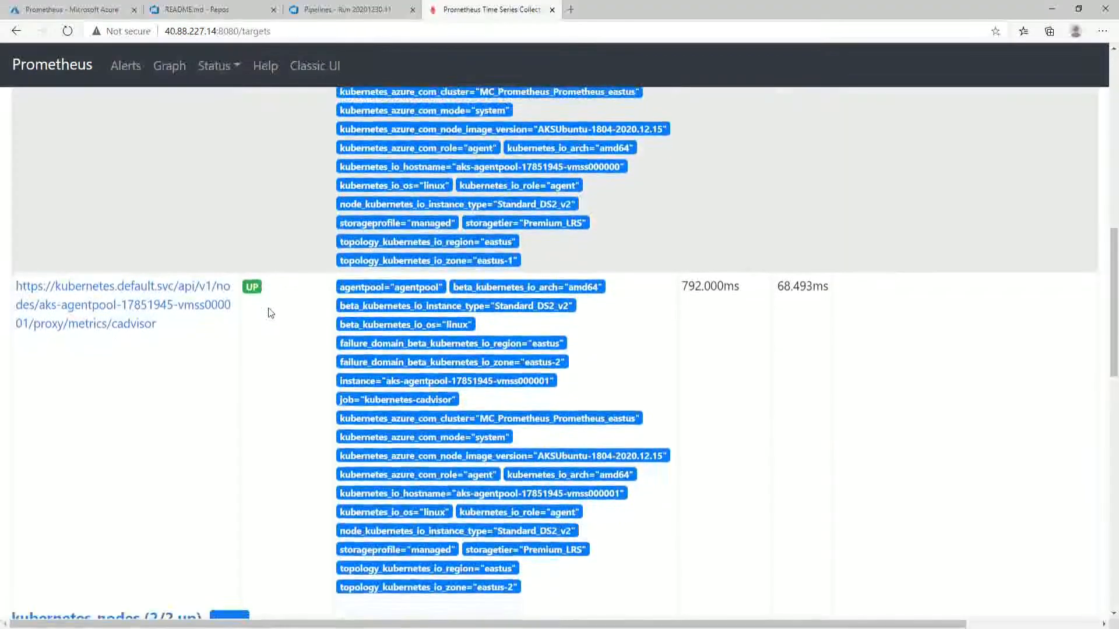
{"action": "scroll", "coordinate": [270, 313], "scroll_direction": "up", "scroll_amount": 20}
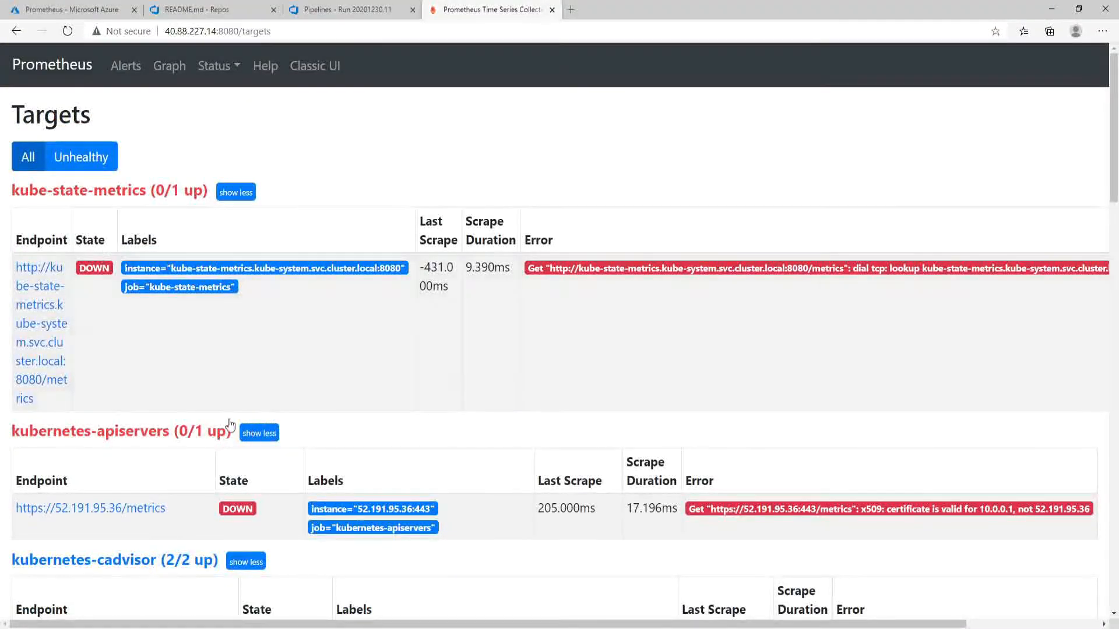
{"action": "mouse_move", "coordinate": [251, 299]}
{"action": "scroll", "coordinate": [374, 324], "scroll_direction": "down", "scroll_amount": 10}
{"action": "scroll", "coordinate": [374, 324], "scroll_direction": "right", "scroll_amount": 1}
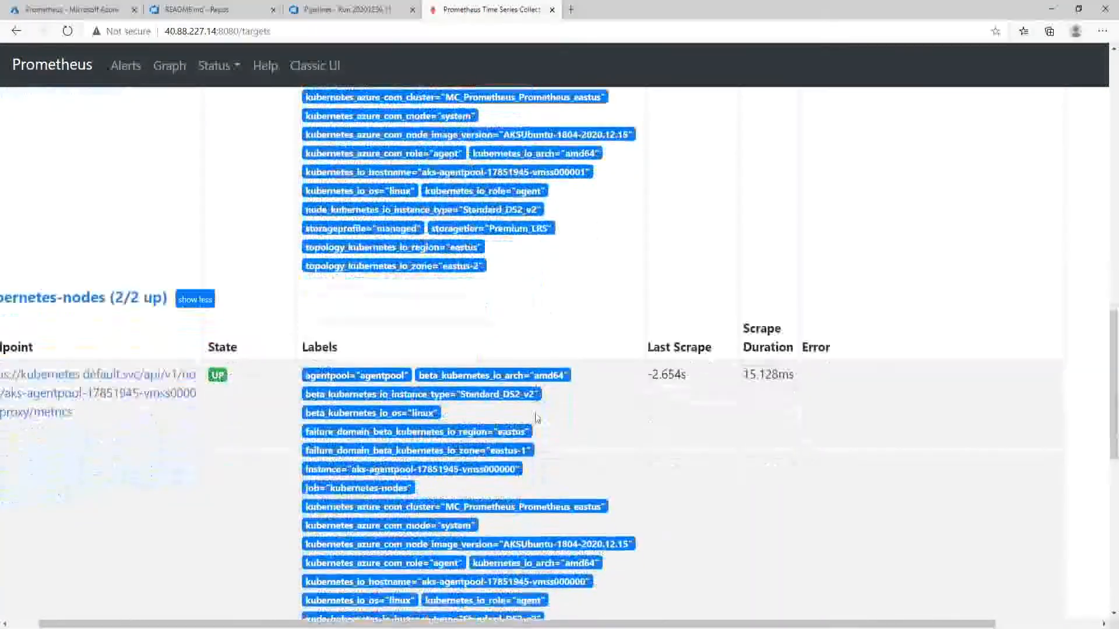
{"action": "scroll", "coordinate": [256, 374], "scroll_direction": "up", "scroll_amount": 6}
{"action": "scroll", "coordinate": [175, 413], "scroll_direction": "down", "scroll_amount": 7}
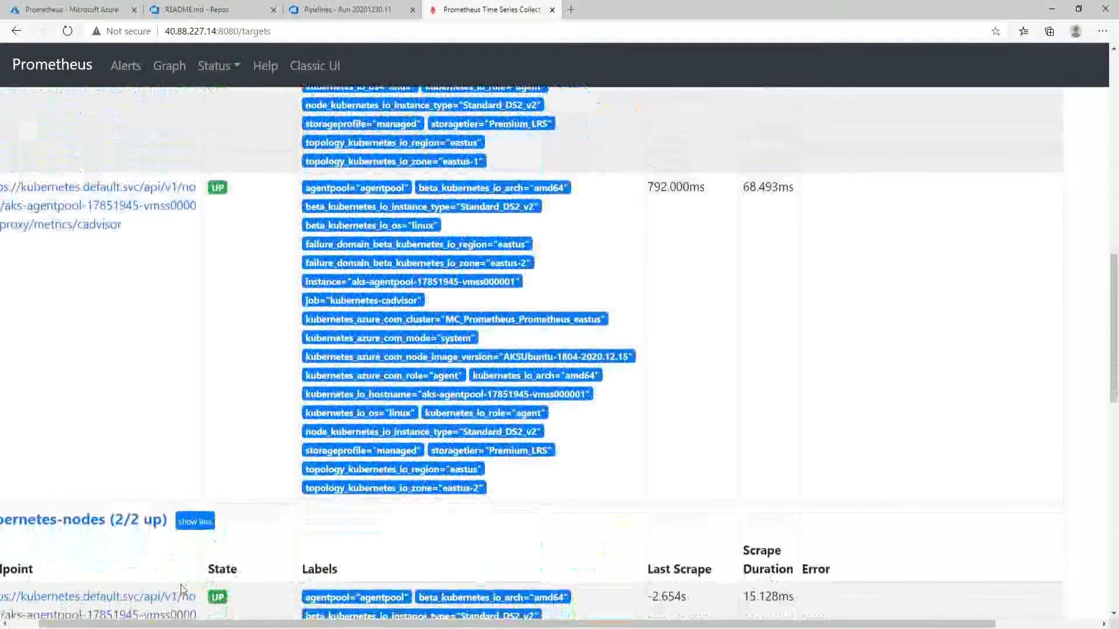
Return from the targets to the Prometheus alerts, examine the High Pod Memory alert's rule and state, and reload the page
{"action": "left_click_drag", "start_coordinate": [156, 625], "coordinate": [125, 625]}
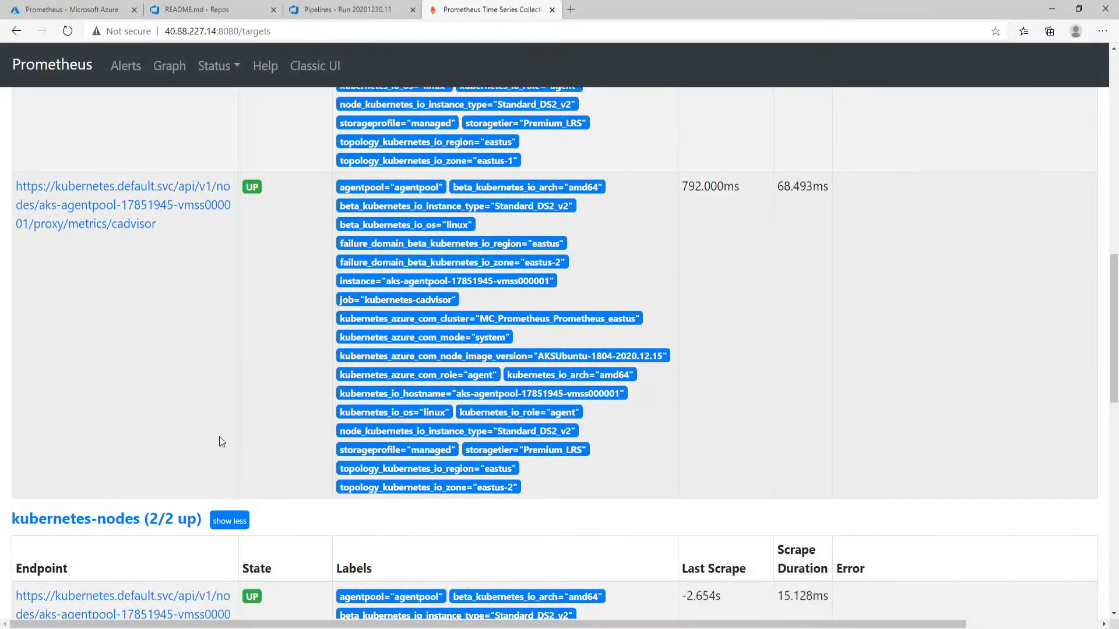
{"action": "scroll", "coordinate": [232, 338], "scroll_direction": "up", "scroll_amount": 10}
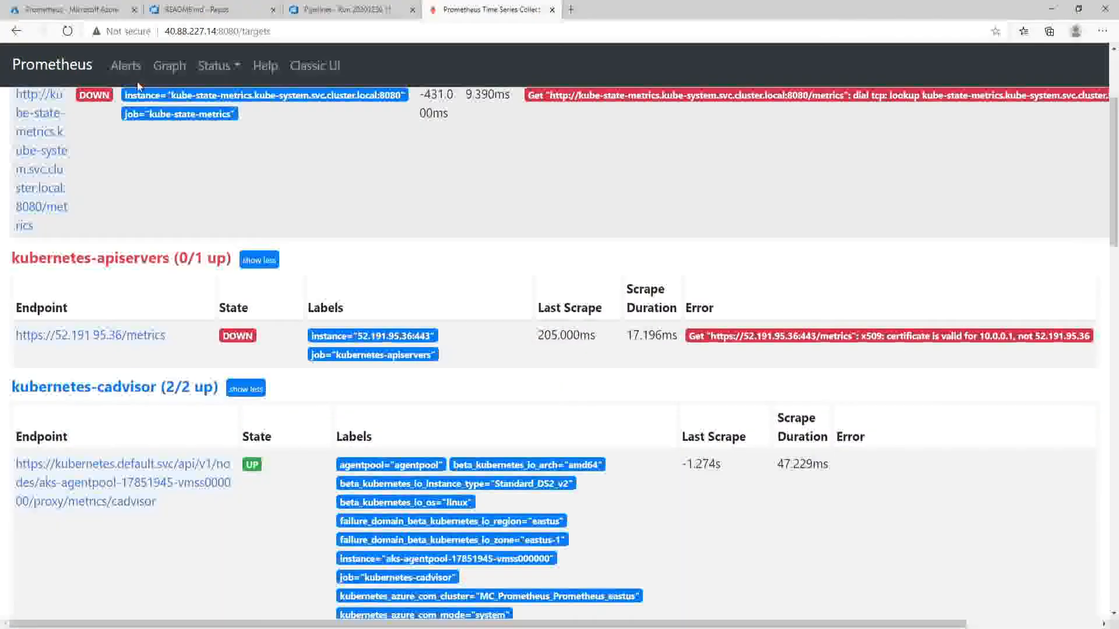
{"action": "left_click", "coordinate": [121, 68]}
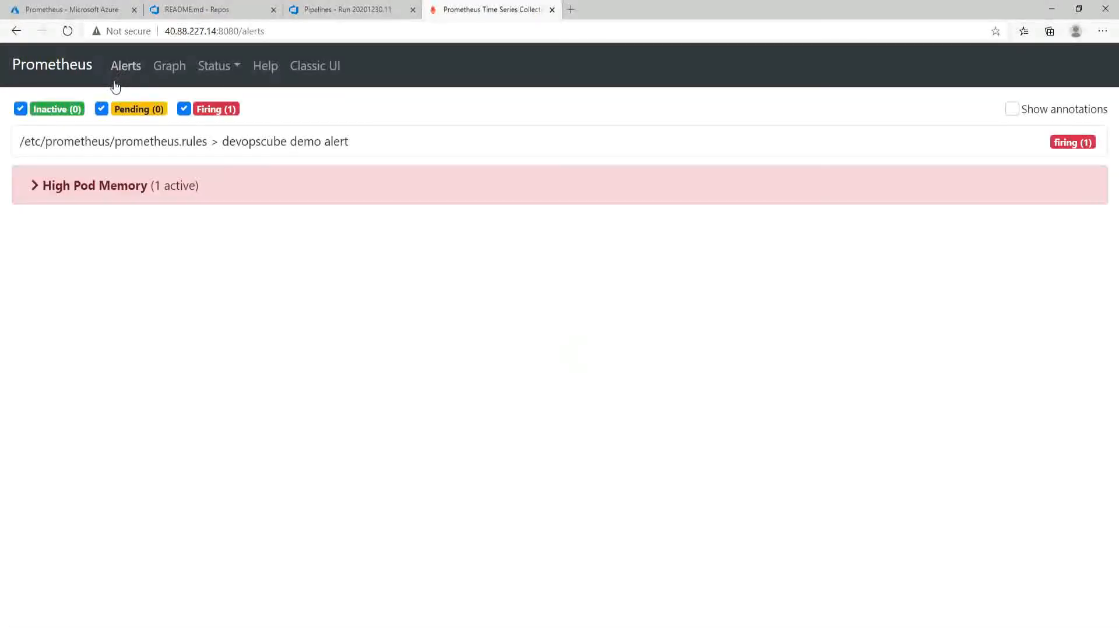
{"action": "left_click", "coordinate": [35, 187]}
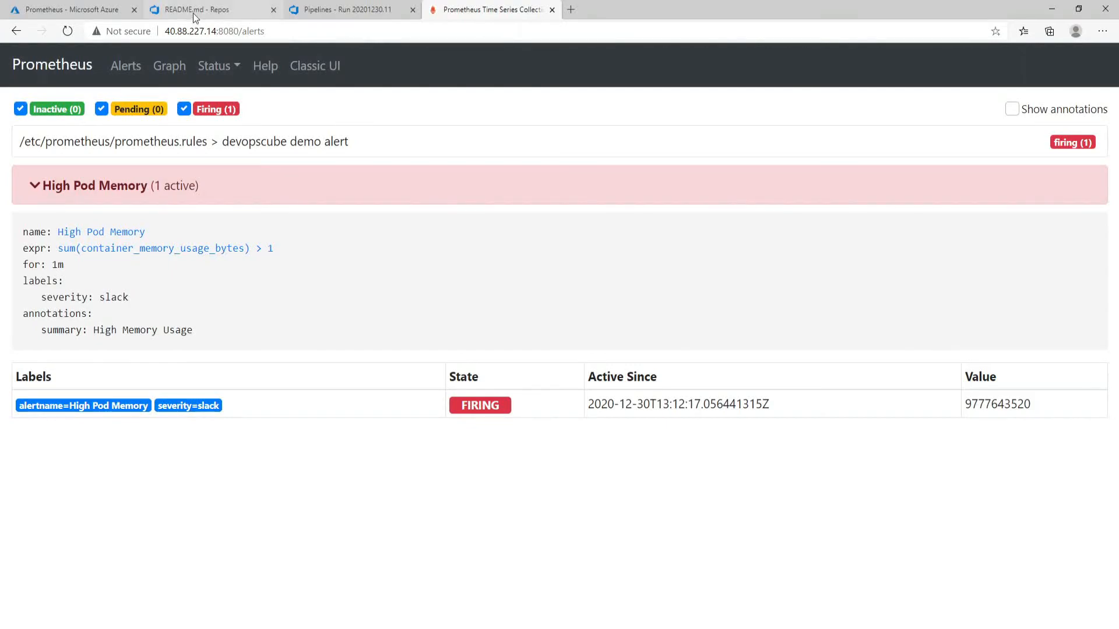
{"action": "left_click", "coordinate": [188, 30]}
{"action": "left_click", "coordinate": [68, 31]}
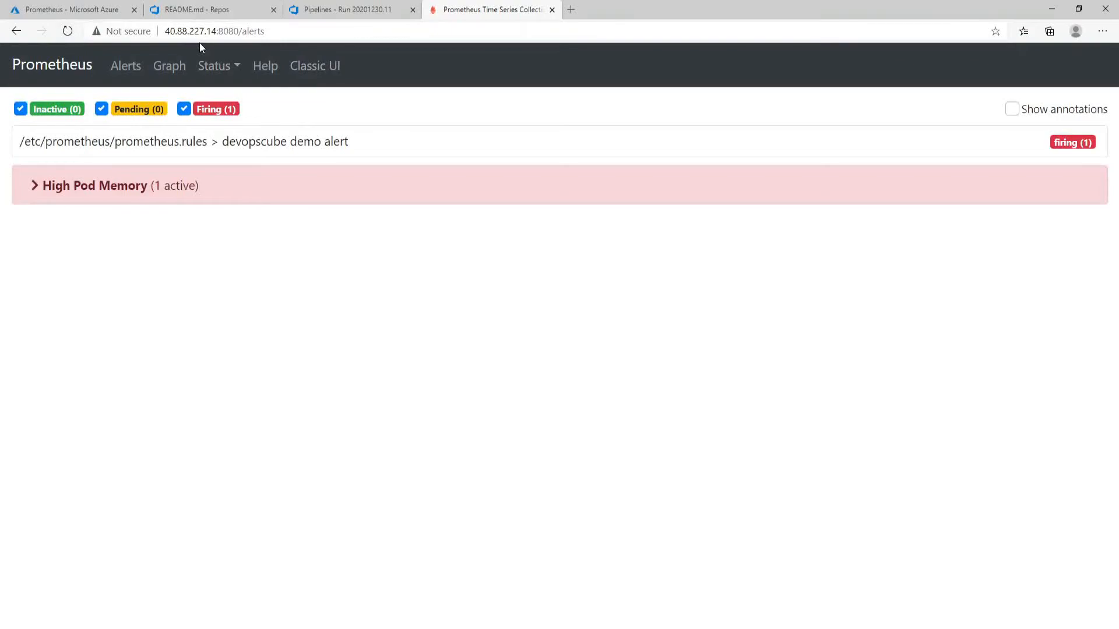
Run "kubectl delete namespace monitoring" in the Azure Cloud Shell and refresh the cluster's Namespaces list
{"action": "left_click", "coordinate": [96, 12]}
{"action": "key", "text": "Up"}
{"action": "key", "text": "Up"}
{"action": "key", "text": "Up"}
{"action": "key", "text": "Up"}
{"action": "key", "text": "Up"}
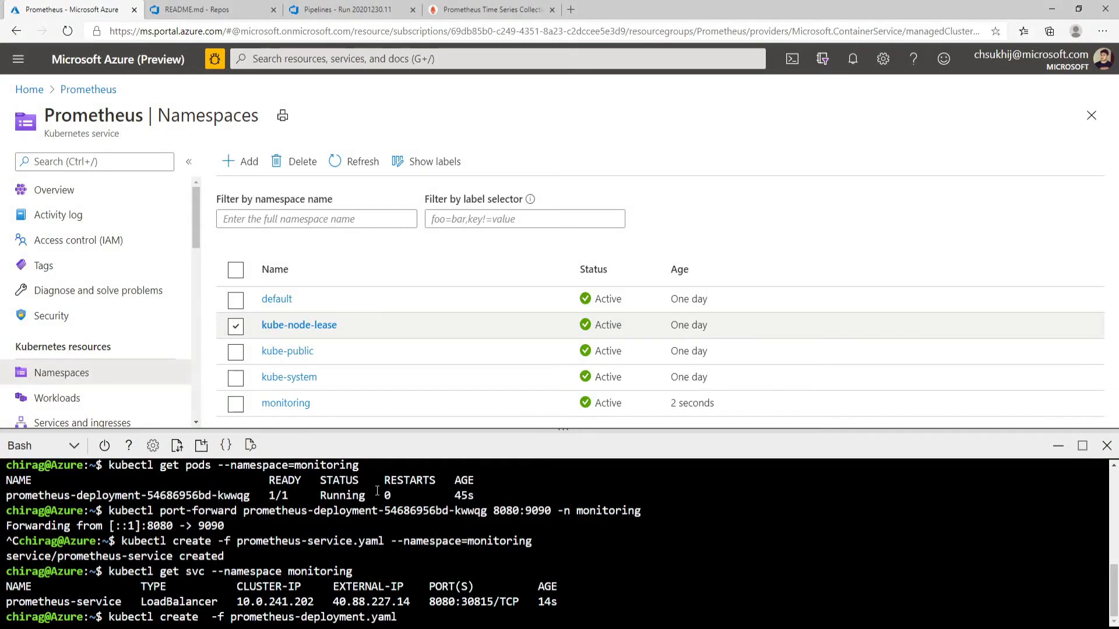
{"action": "key", "text": "Up"}
{"action": "key", "text": "Up"}
{"action": "key", "text": "Return"}
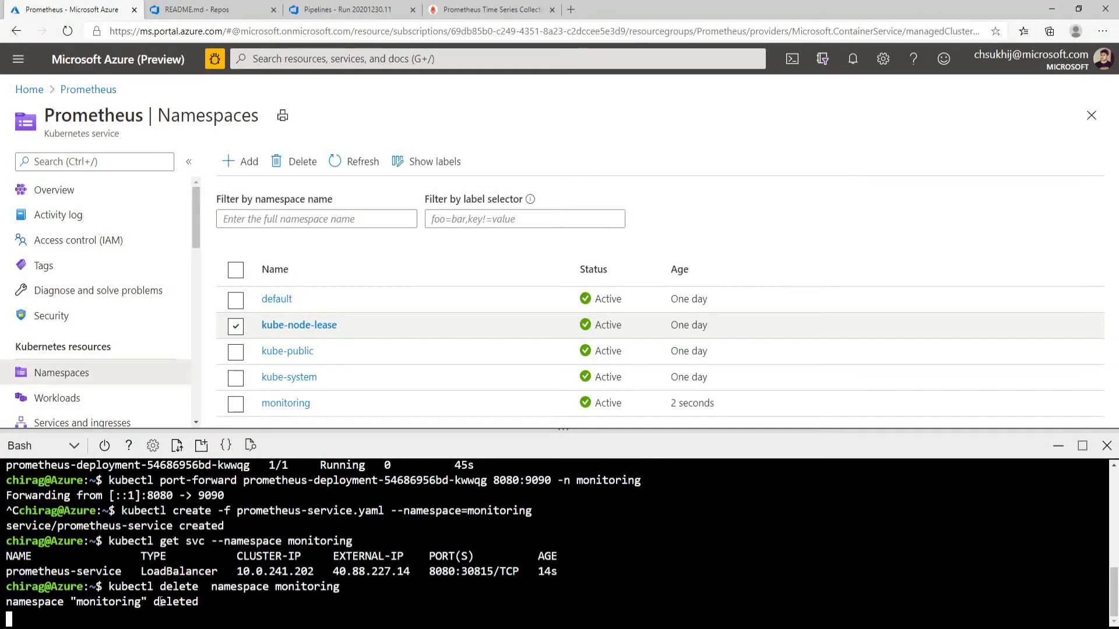
{"action": "left_click", "coordinate": [348, 164]}
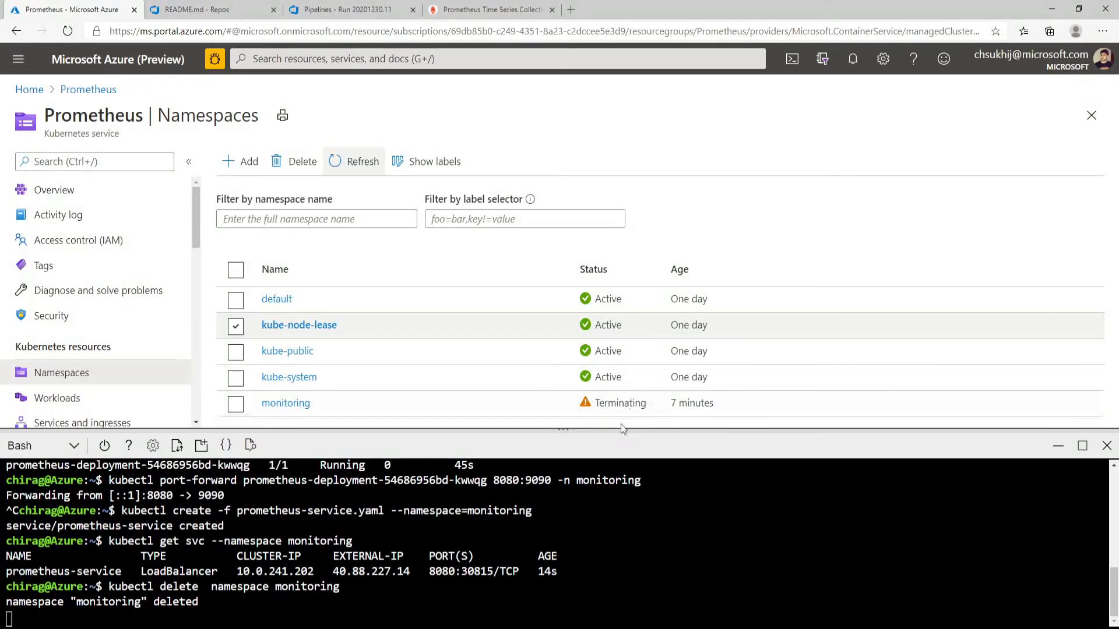
Reload the Prometheus alerts page and open its address, 40.88.227.14:8080/alerts, in a new browser tab to check whether it is reachable
{"action": "left_click", "coordinate": [493, 9]}
{"action": "left_click", "coordinate": [66, 32]}
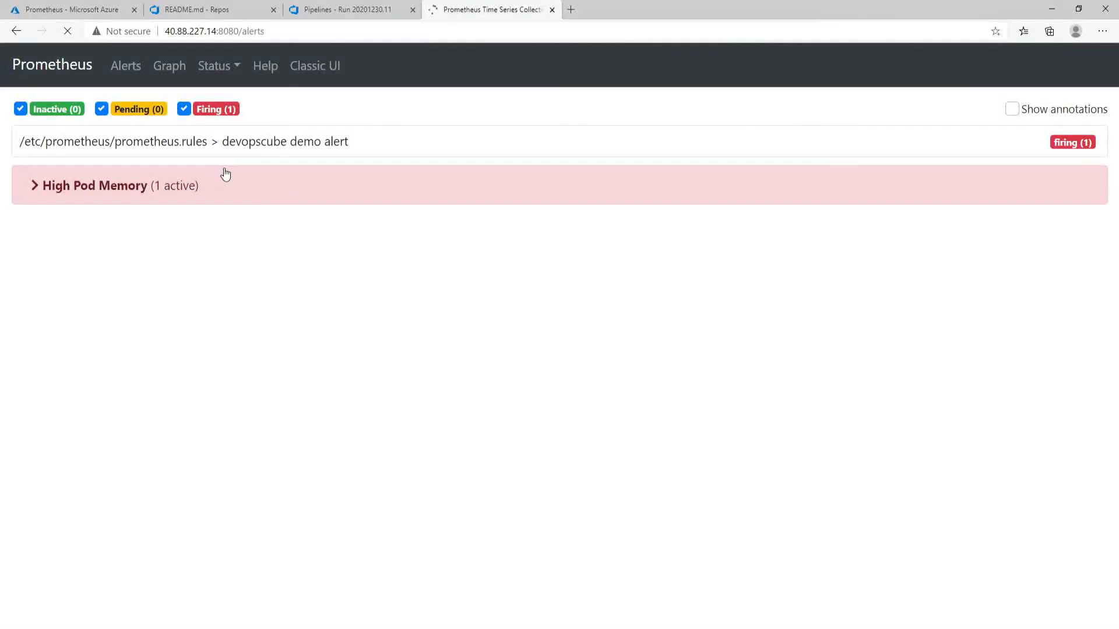
{"action": "left_click", "coordinate": [293, 33]}
{"action": "key", "text": "ctrl+c"}
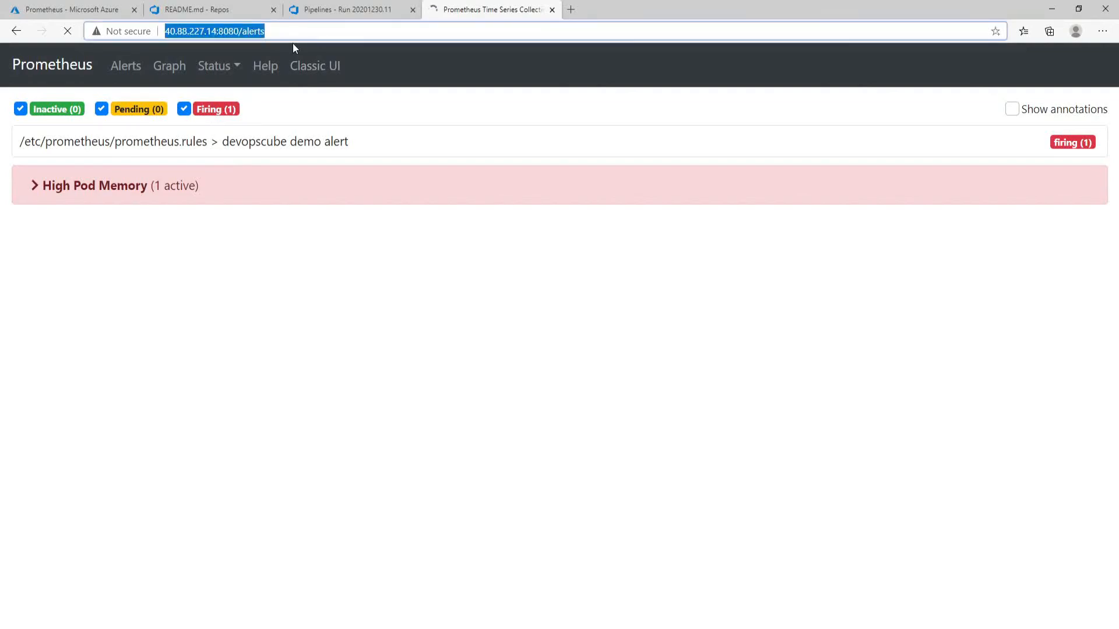
{"action": "left_click", "coordinate": [569, 11]}
{"action": "key", "text": "ctrl+v"}
{"action": "key", "text": "Return"}
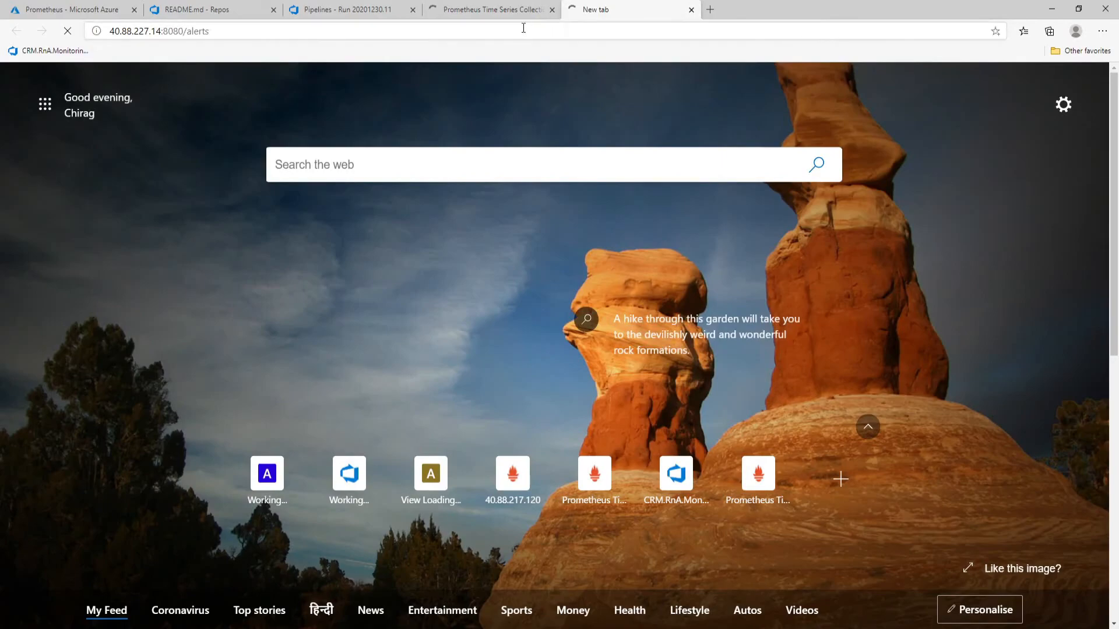